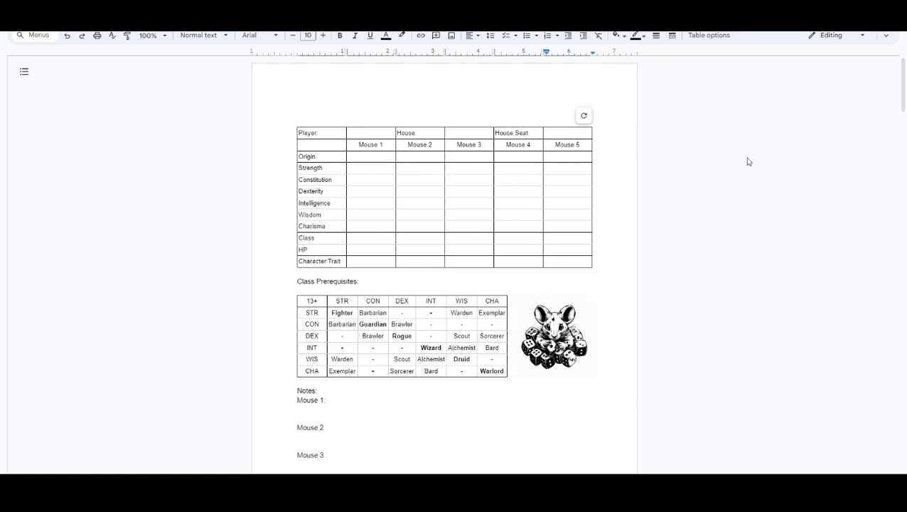
Scroll past the Mouse 4–5 notes to the sheet copy with houses, origins and yellow-highlighted stats.
middle_click(718, 152)
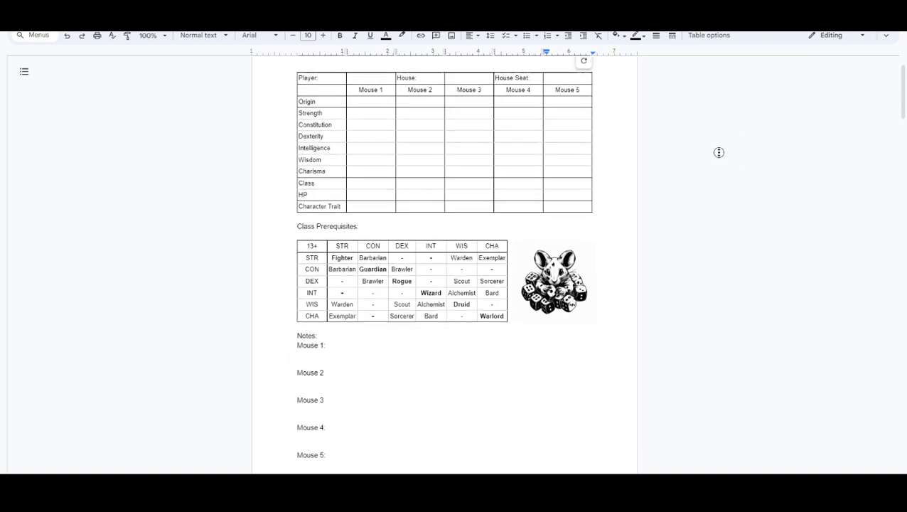
left_click(715, 158)
scroll(569, 242, "down", 1)
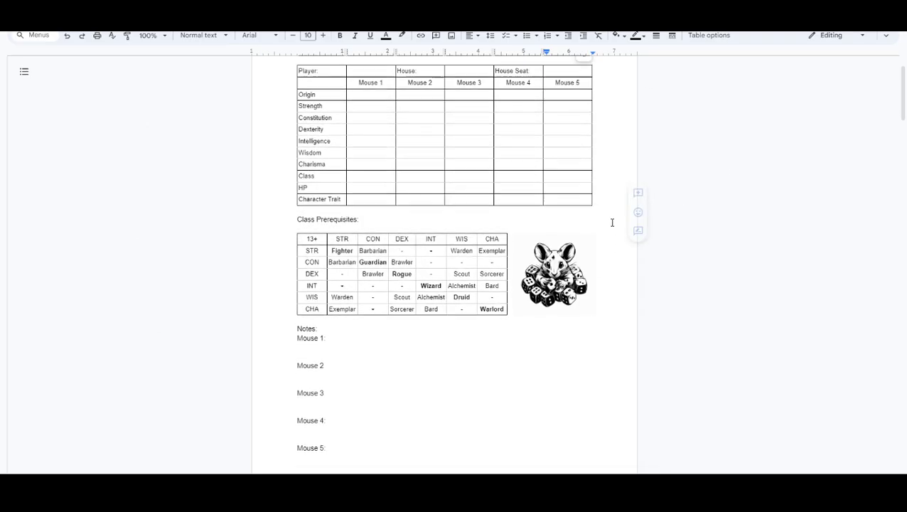
scroll(640, 220, "up", 1)
left_click(676, 217)
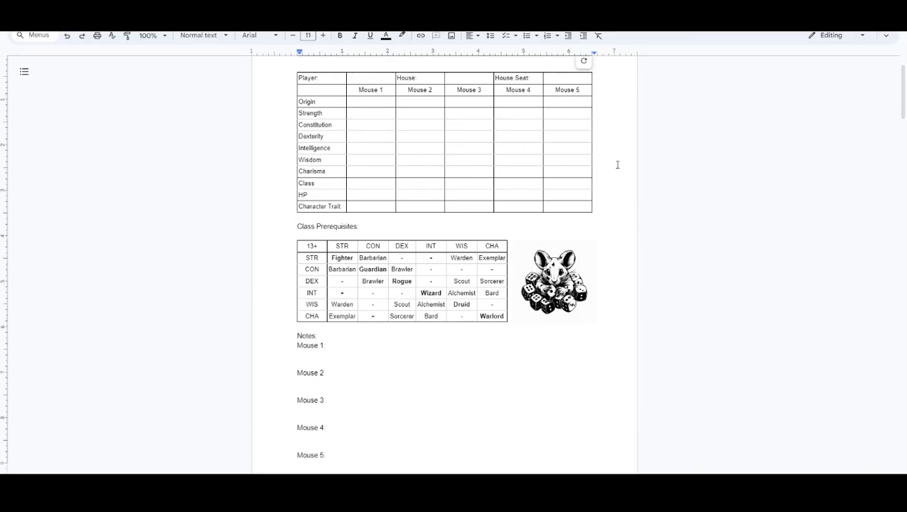
middle_click(703, 200)
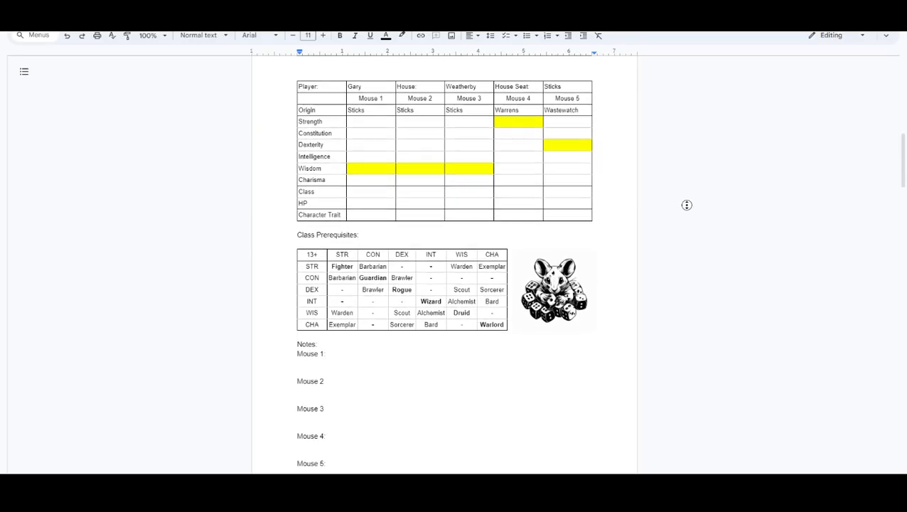
left_click(686, 205)
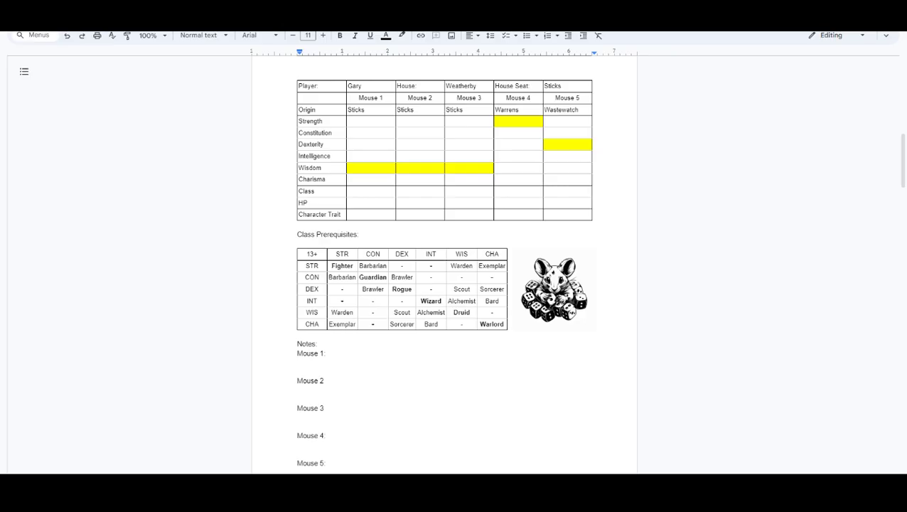
Scroll to the filled-in ability scores page and compare it against the dice-roll results image.
scroll(723, 210, "down", 6)
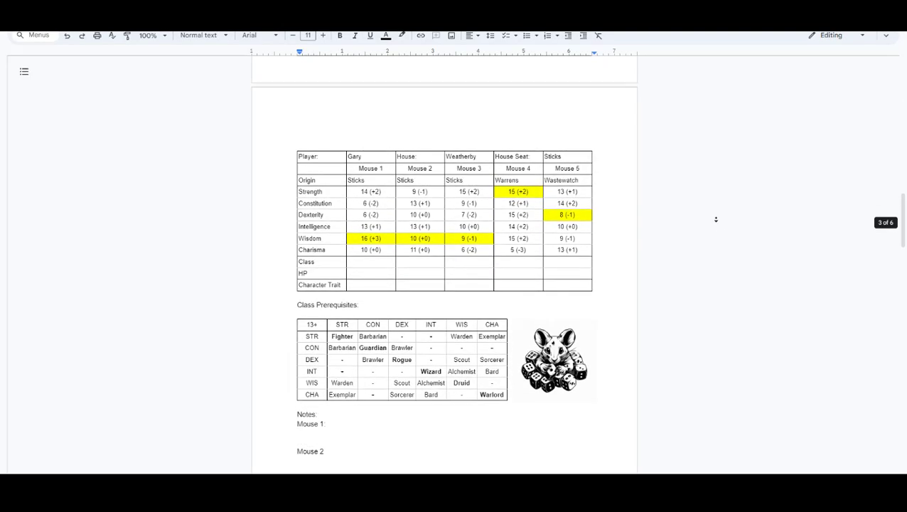
scroll(716, 220, "down", 2)
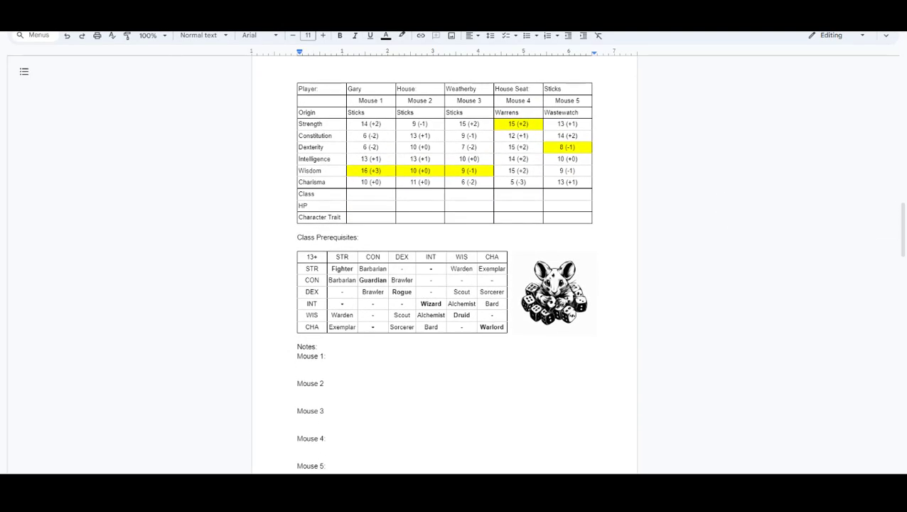
key("alt+Tab")
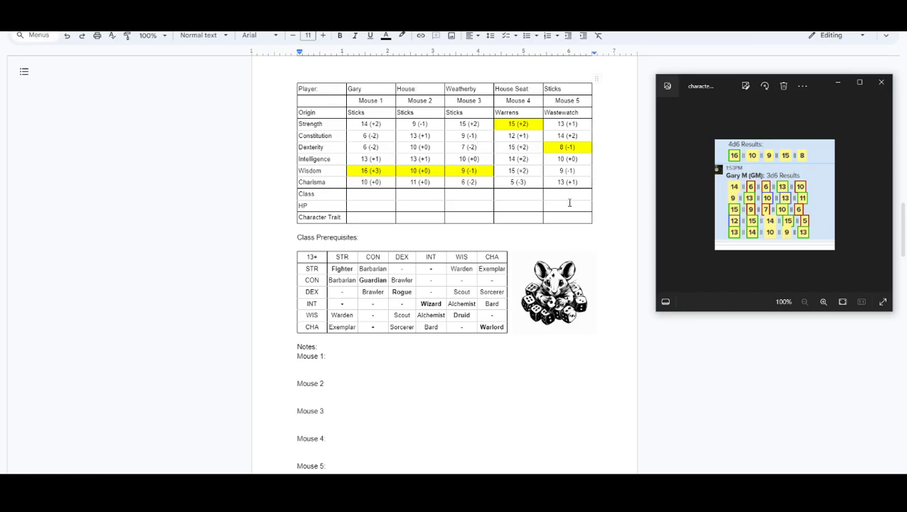
left_click(241, 167)
scroll(237, 153, "down", 1)
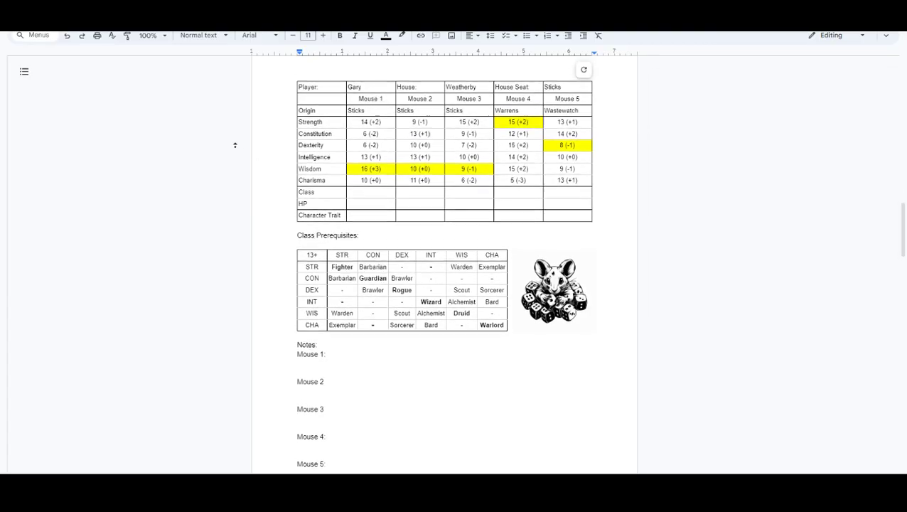
Scroll past the page break down to the Mouse 1–5 class notes lines.
scroll(235, 162, "down", 8)
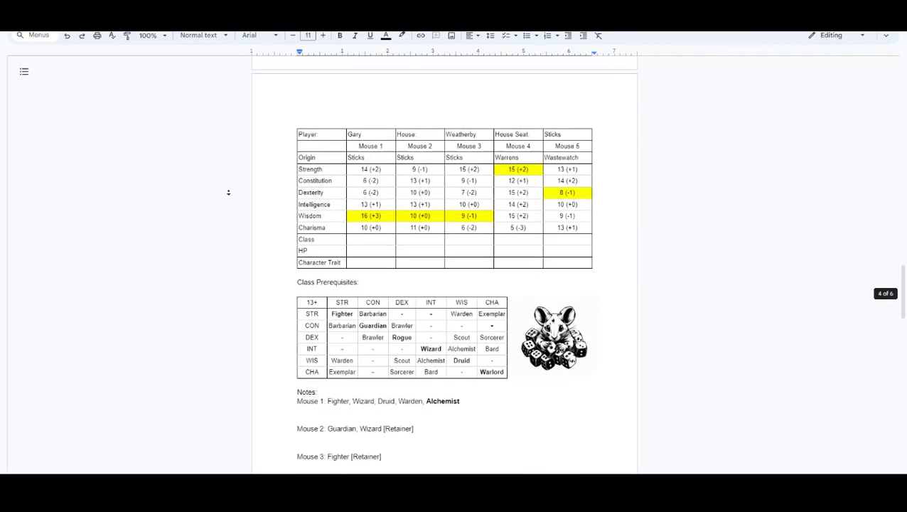
scroll(228, 192, "down", 1)
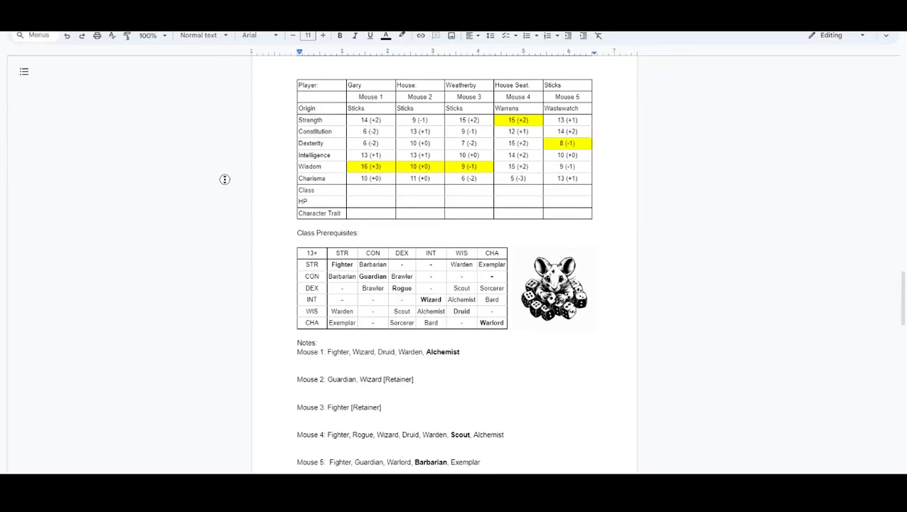
scroll(224, 179, "down", 1)
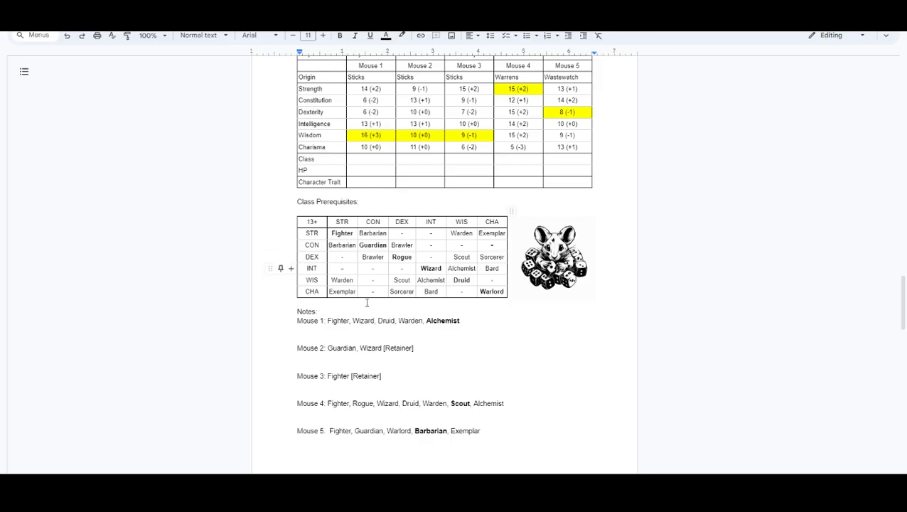
left_click(355, 91)
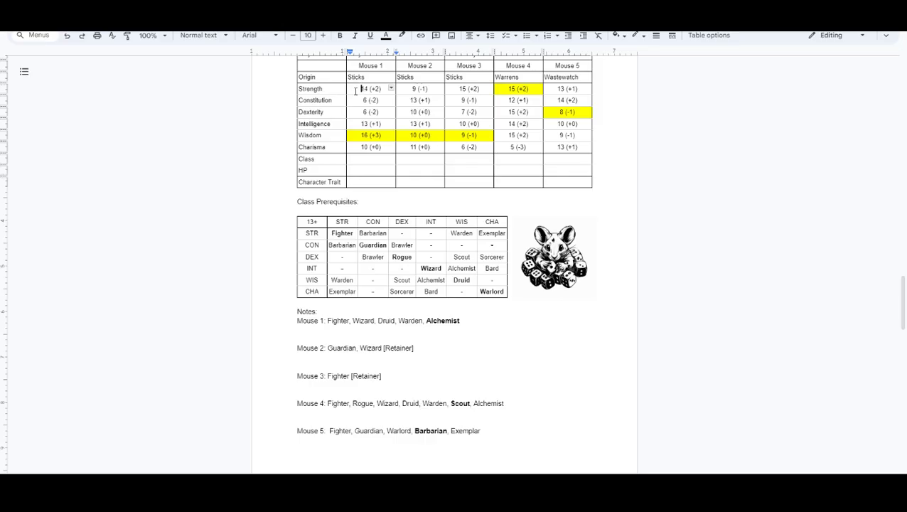
left_click(364, 135)
double_click(461, 233)
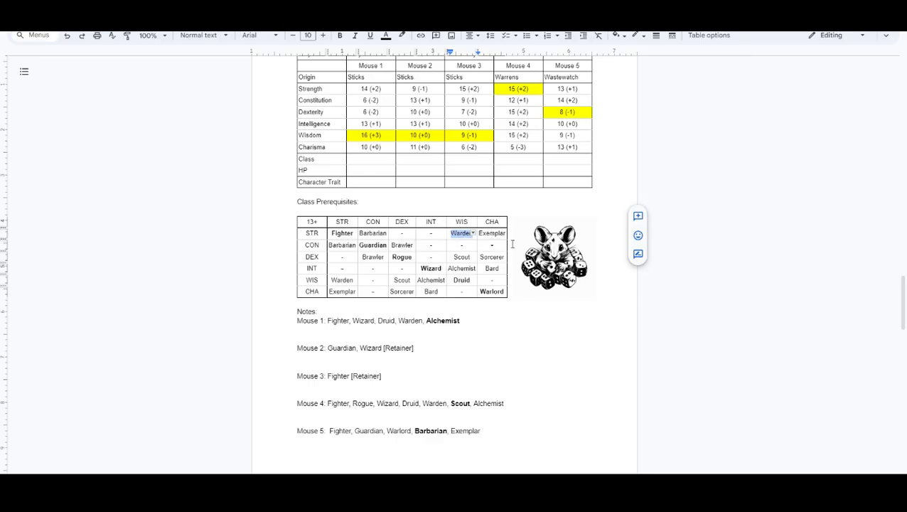
left_click(337, 320)
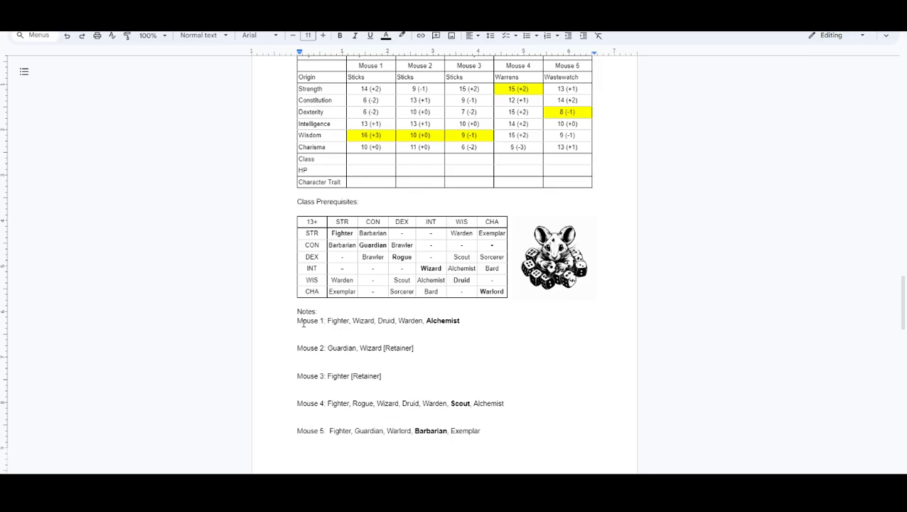
Select the Mouse 1, 4 and 5 class lists, picking out Barbarian, Warlord and Exemplar.
left_click_drag(302, 320, 434, 328)
left_click_drag(324, 403, 507, 402)
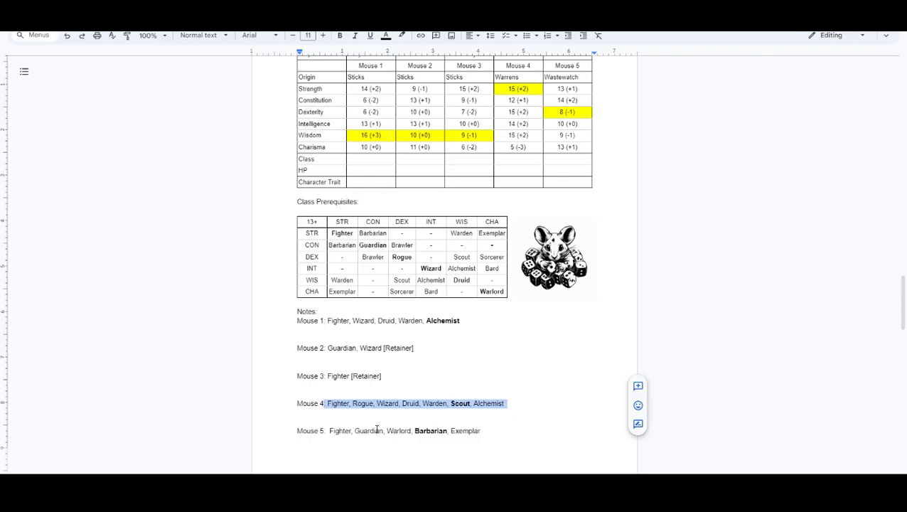
left_click(313, 430)
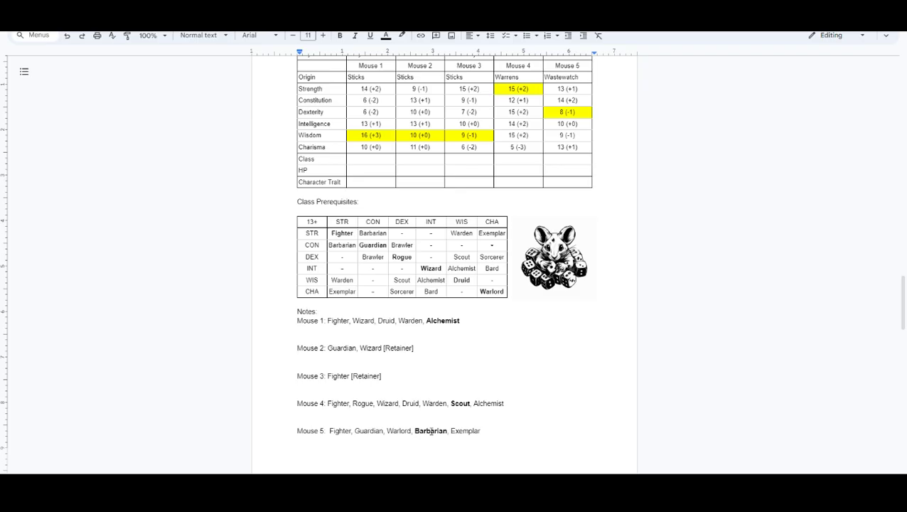
double_click(430, 430)
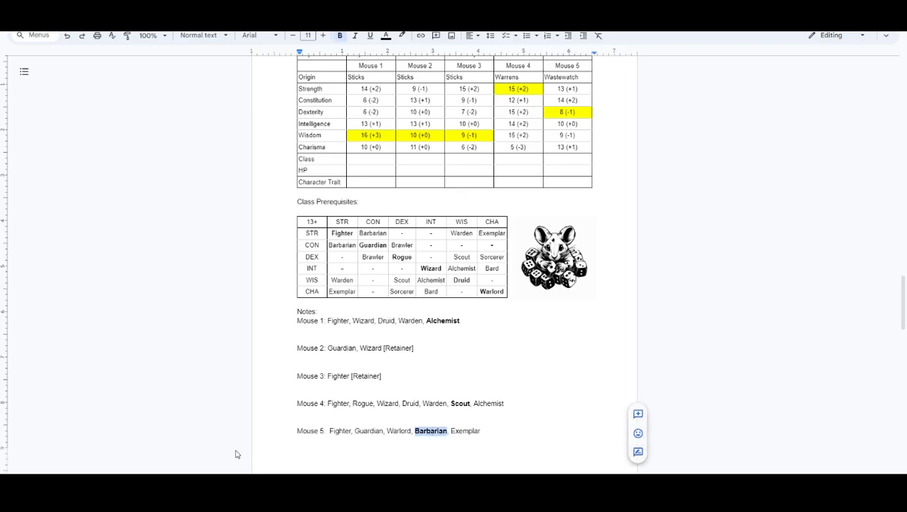
double_click(392, 431)
double_click(473, 431)
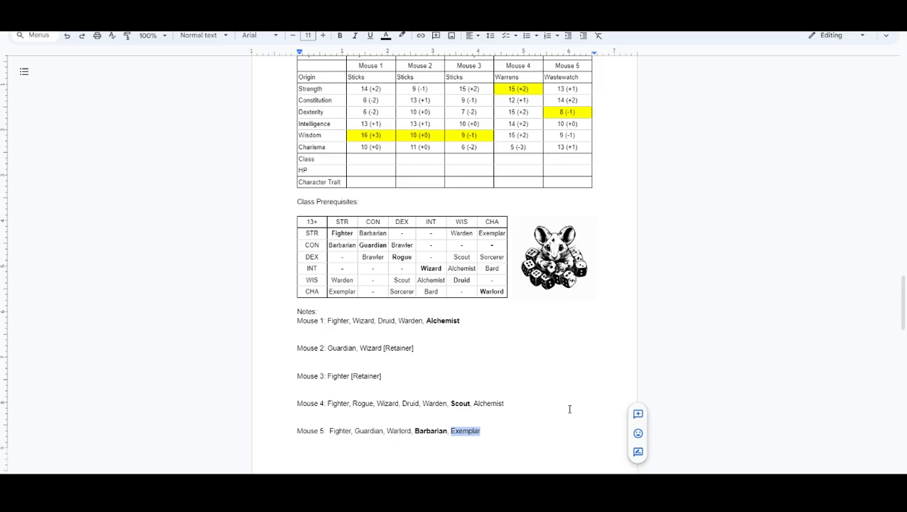
left_click(216, 351)
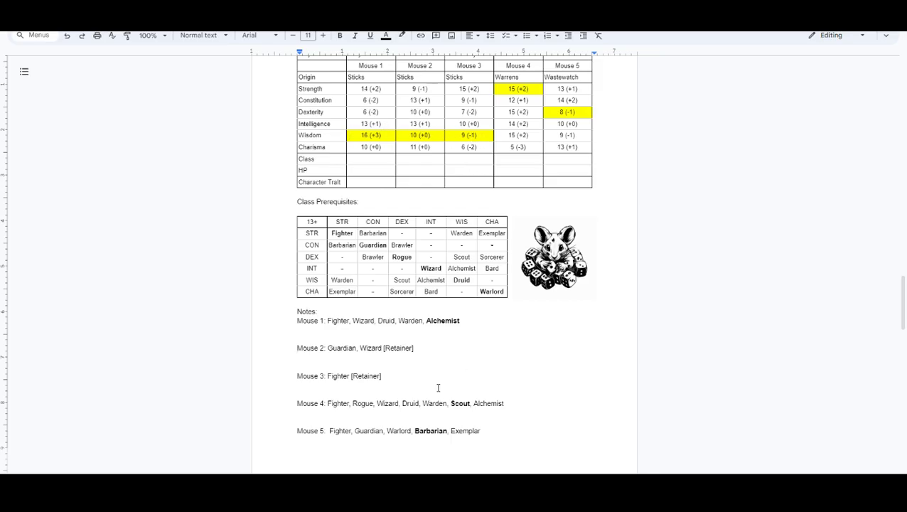
Pick out Alchemist and Scout in the mouse class notes.
double_click(442, 320)
left_click(455, 411)
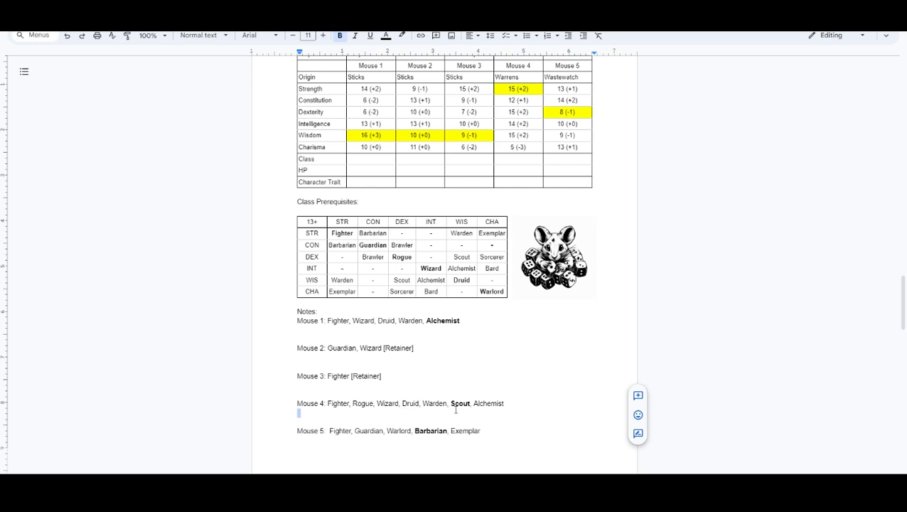
double_click(458, 403)
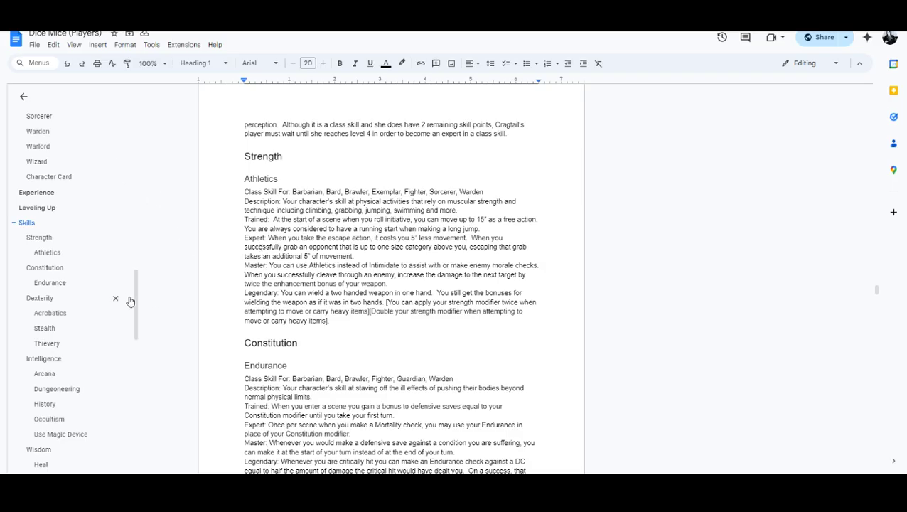
Jump to the Guardian class in the rules outline and review its skills and level features.
scroll(132, 291, "up", 3)
left_click(49, 188)
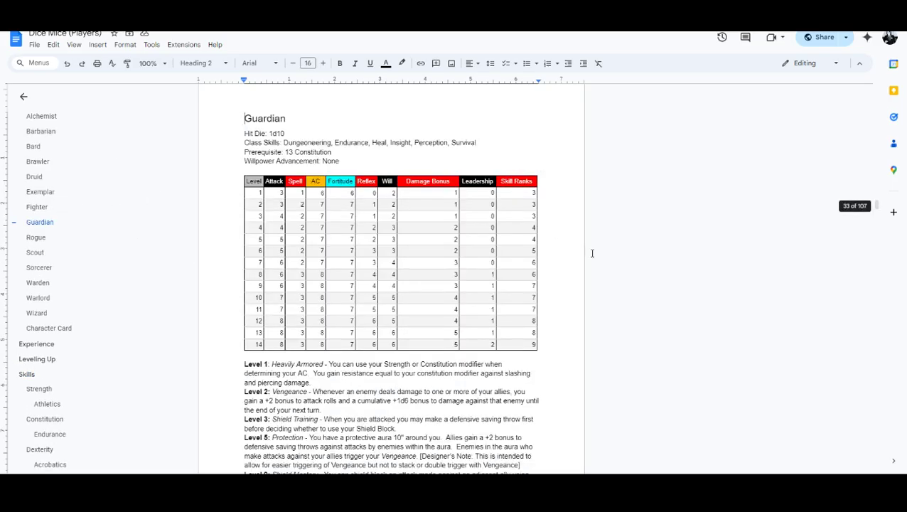
middle_click(629, 201)
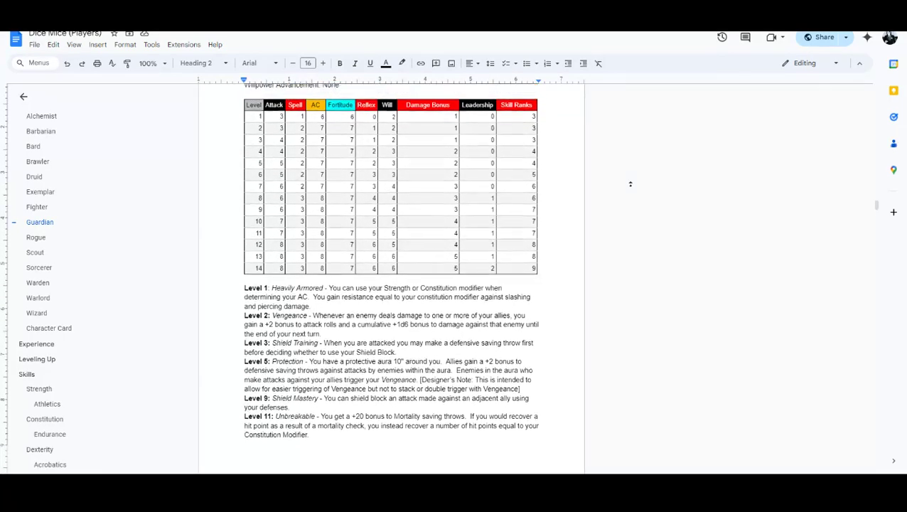
middle_click(620, 199)
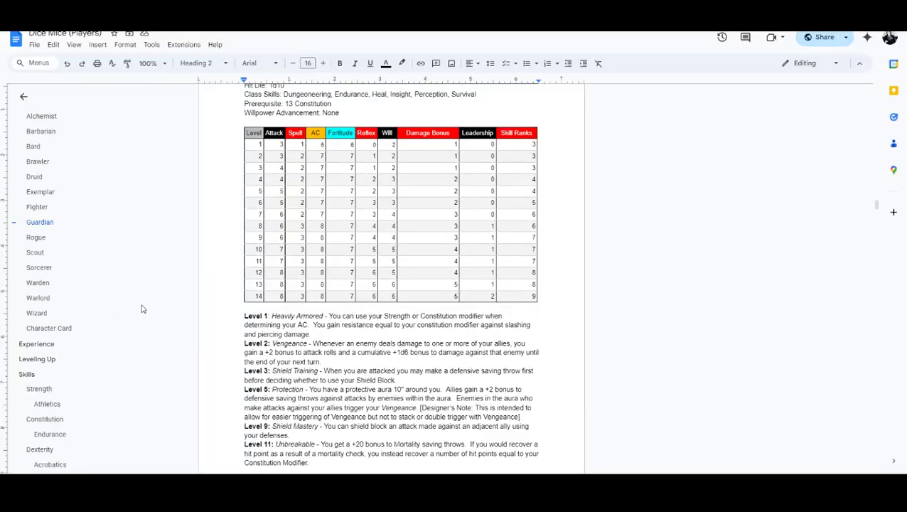
Go to Classes At A Glance and select the Barbarian heading and description.
scroll(130, 228, "up", 5)
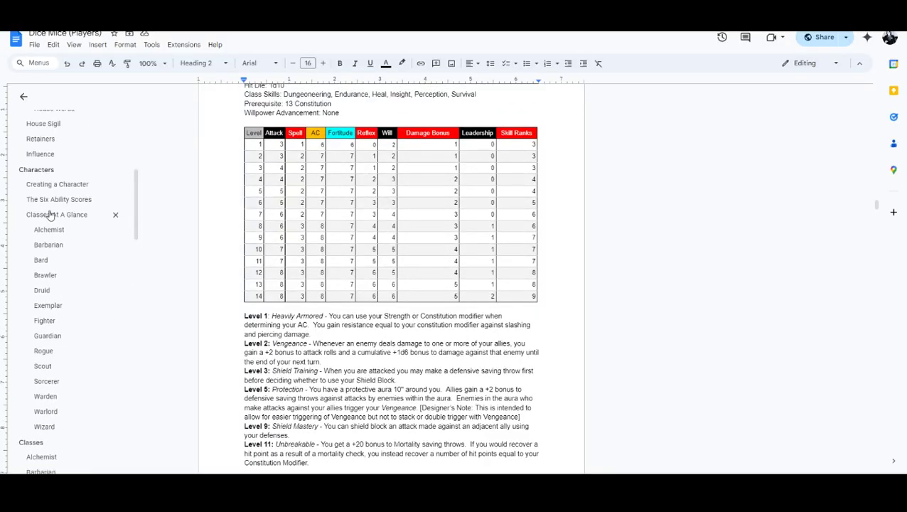
left_click(51, 215)
middle_click(627, 232)
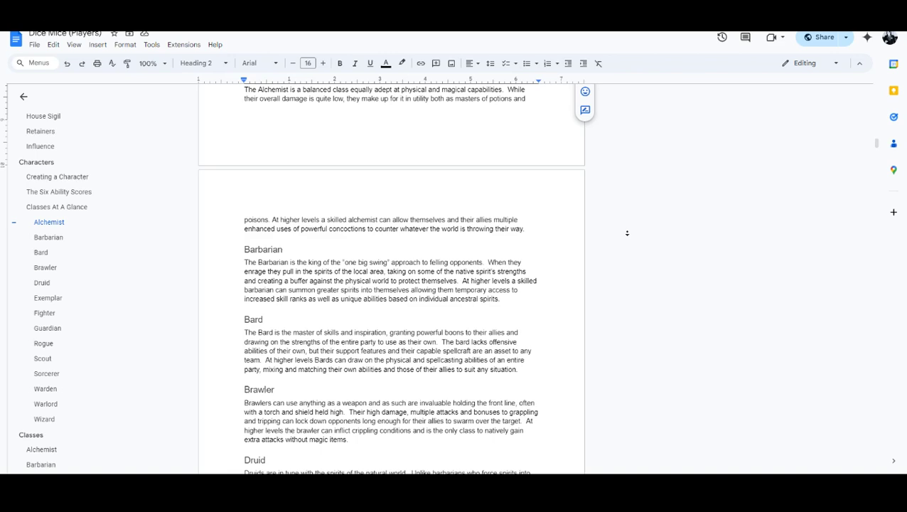
middle_click(617, 185)
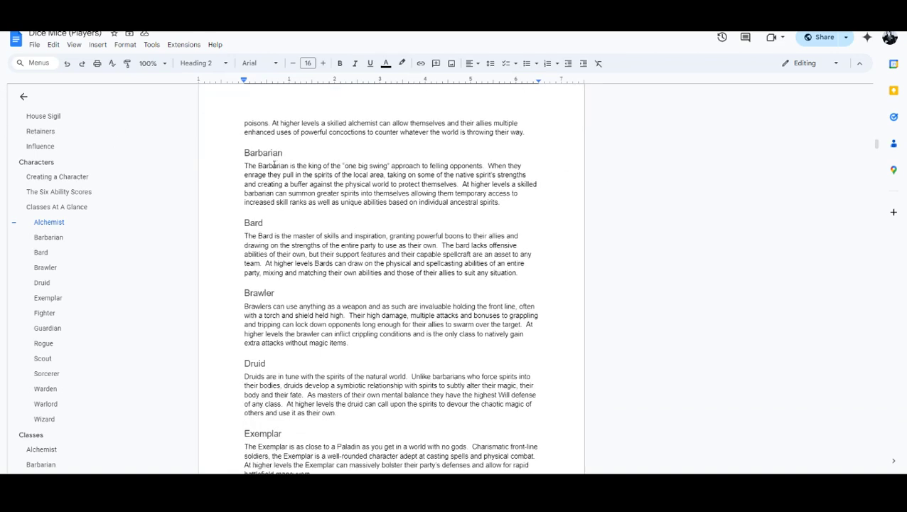
left_click_drag(242, 150, 515, 202)
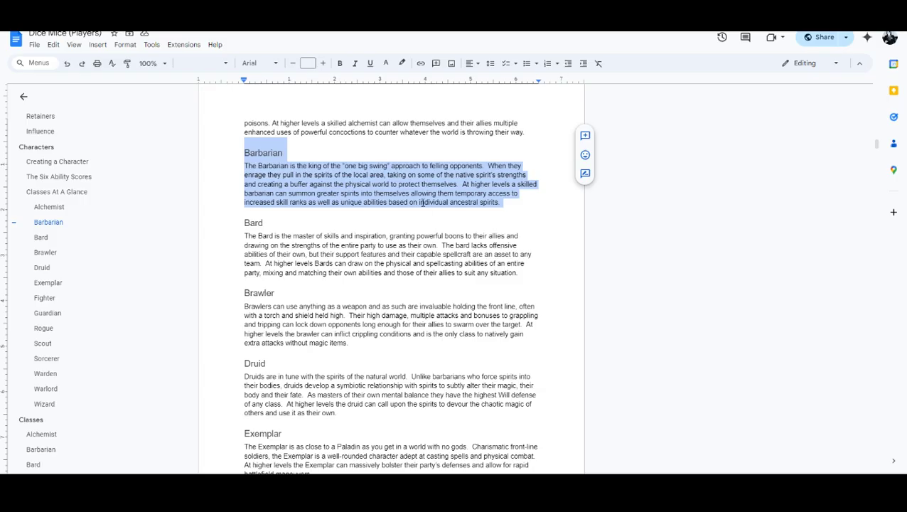
left_click(420, 202)
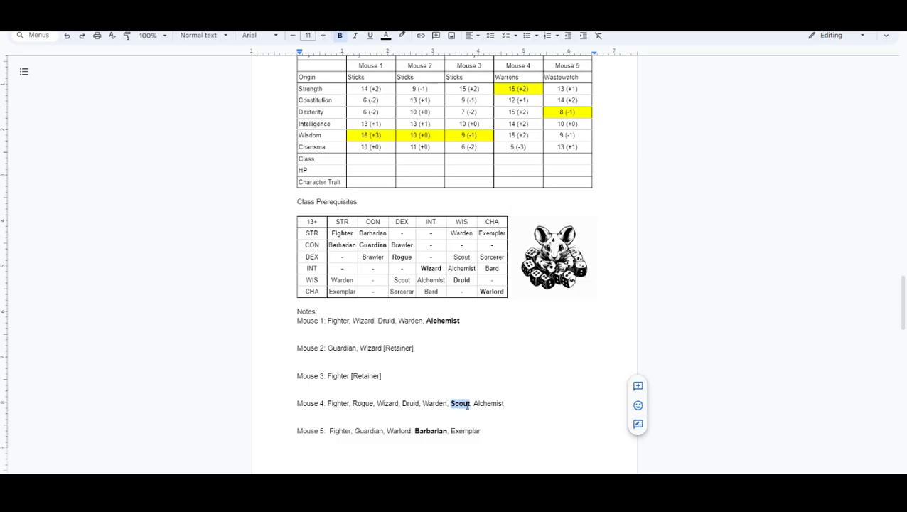
left_click(464, 366)
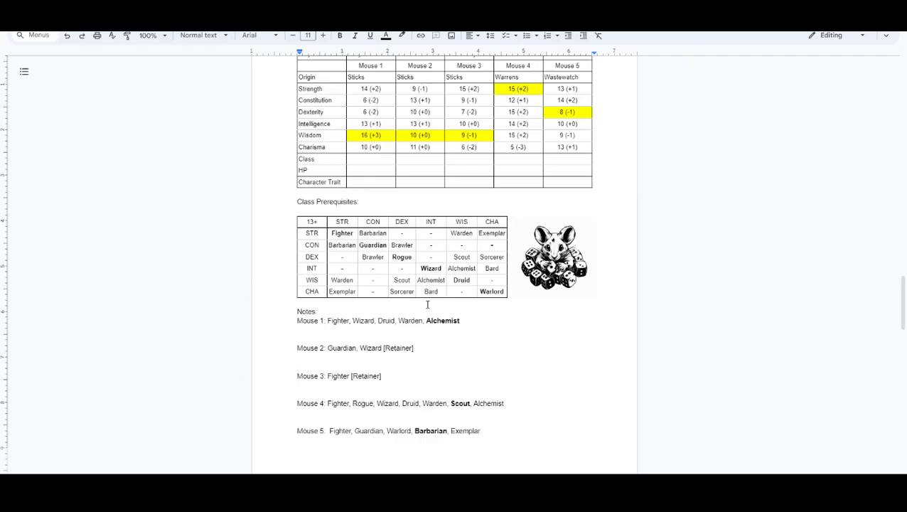
double_click(337, 320)
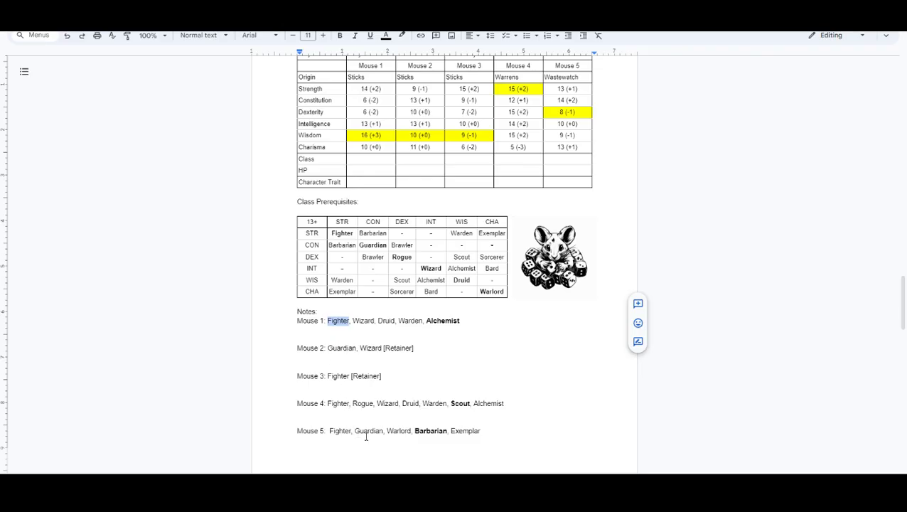
left_click(334, 409)
left_click(345, 433)
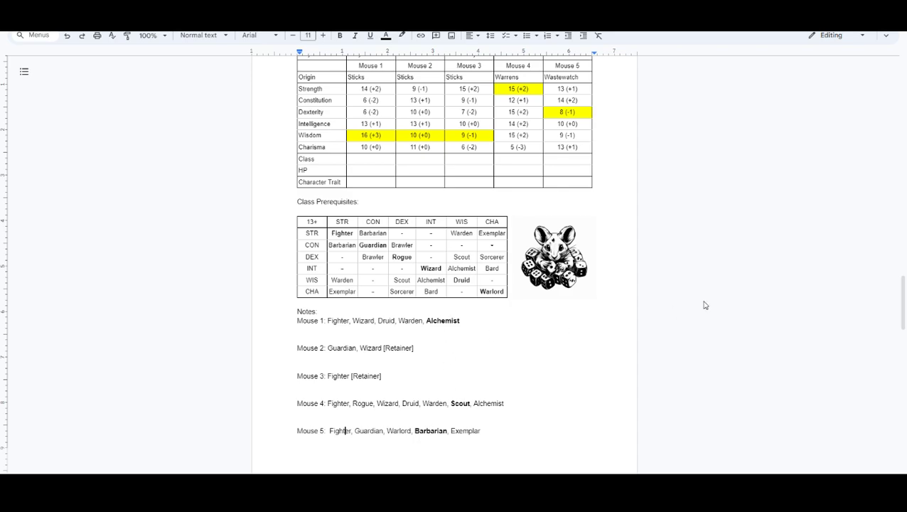
Type ':' after 'House Seat' in the stats table, then switch to the classgrid image.
scroll(675, 284, "down", 7)
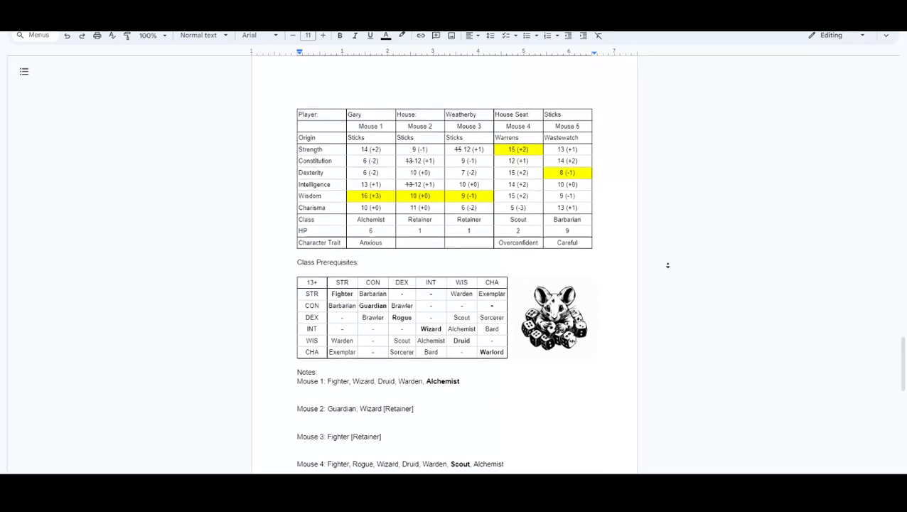
scroll(667, 265, "down", 1)
left_click(530, 72)
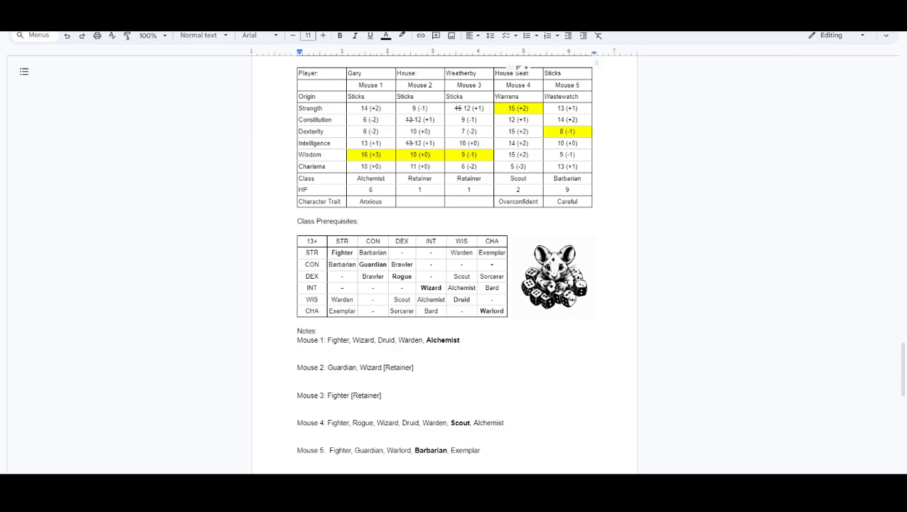
type(":")
key("alt+Tab")
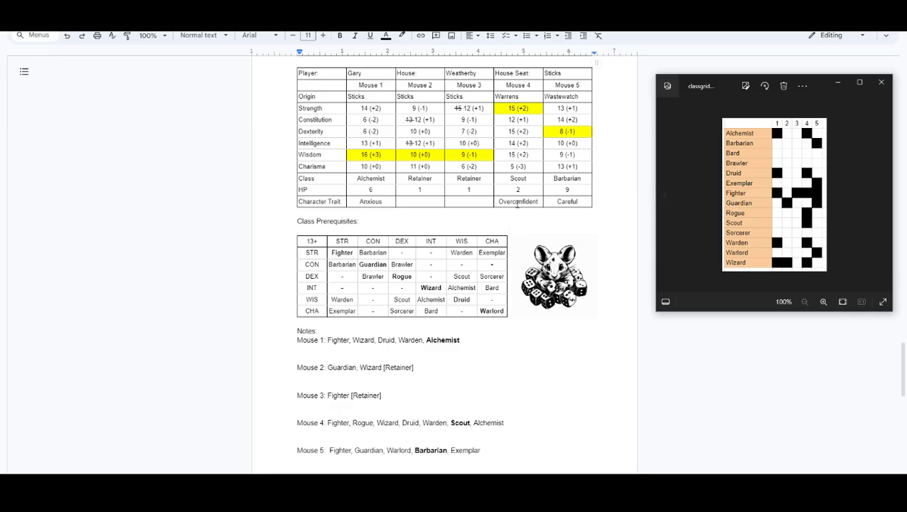
Switch Photos to the HPrecord image showing rolls 6, 2 and 9, then close the viewer.
left_click(664, 194)
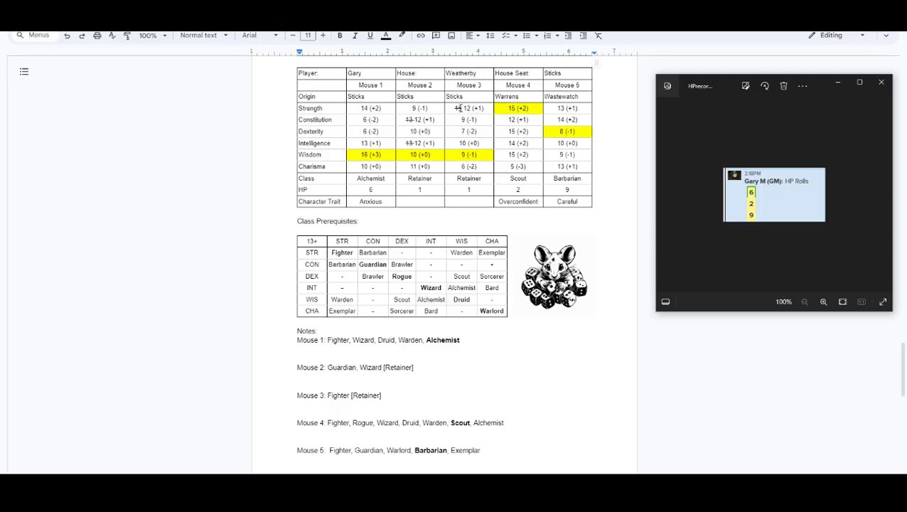
left_click(467, 107)
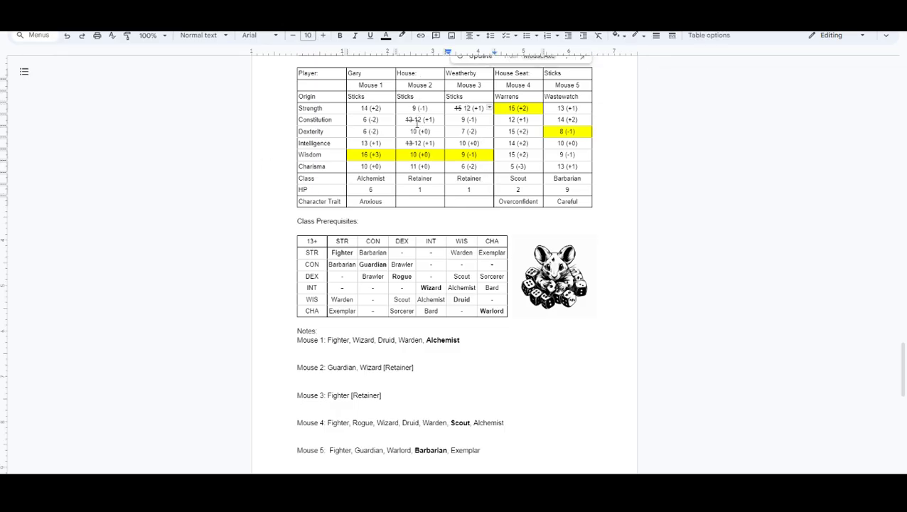
Click into Mouse 2's Constitution and Intelligence cells in the stats table.
left_click(418, 120)
left_click(418, 142)
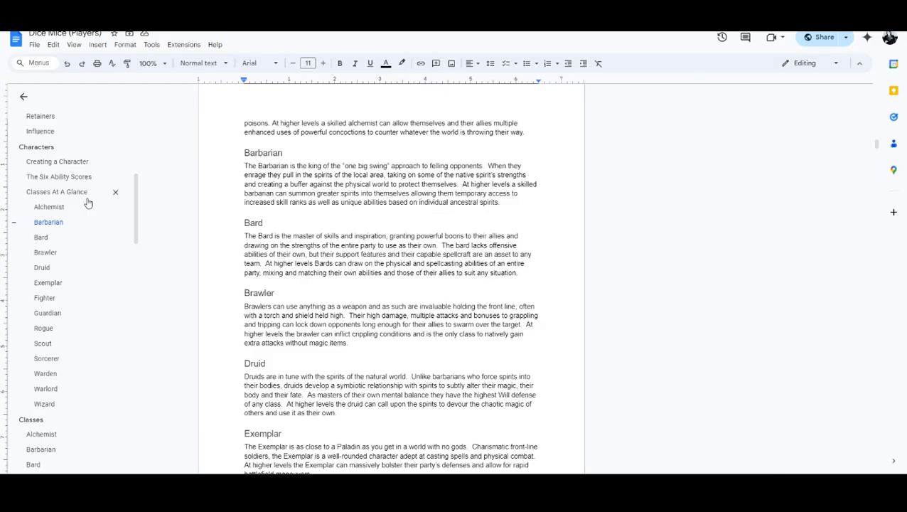
Jump to the Bard class entry from the rules outline sidebar.
left_click(44, 465)
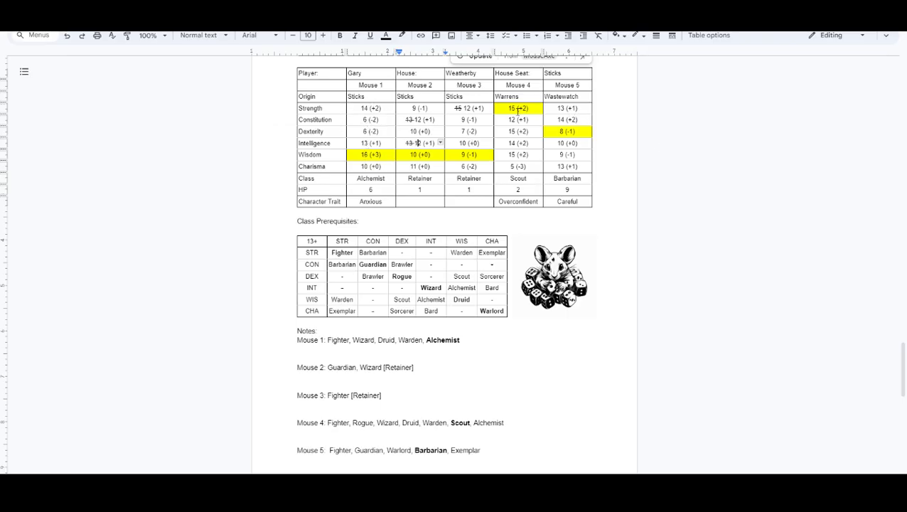
left_click(369, 119)
left_click(512, 119)
left_click(567, 119)
left_click(369, 177)
left_click_drag(360, 119, 382, 135)
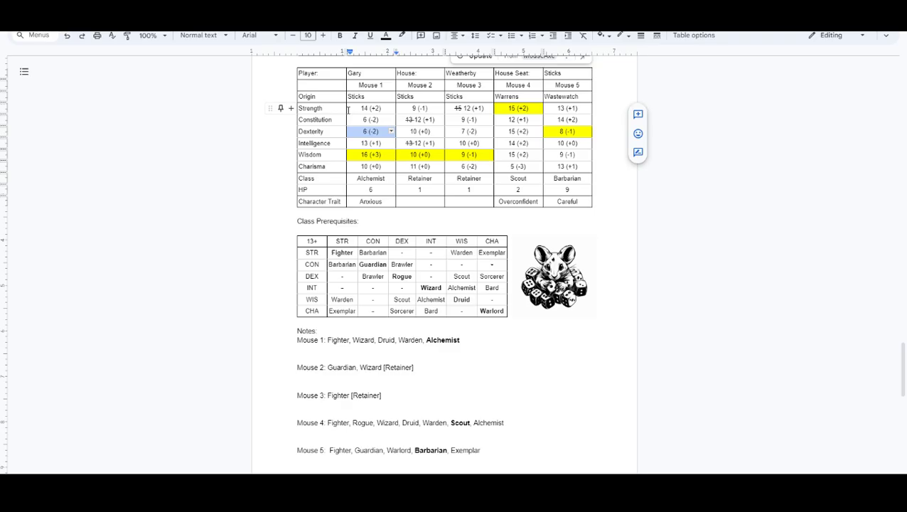
left_click(365, 204)
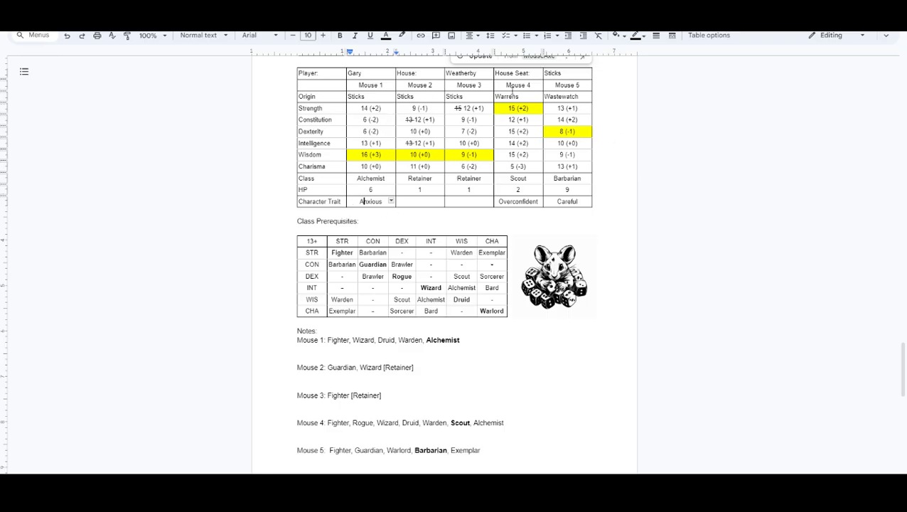
left_click(515, 143)
left_click_drag(514, 168, 539, 169)
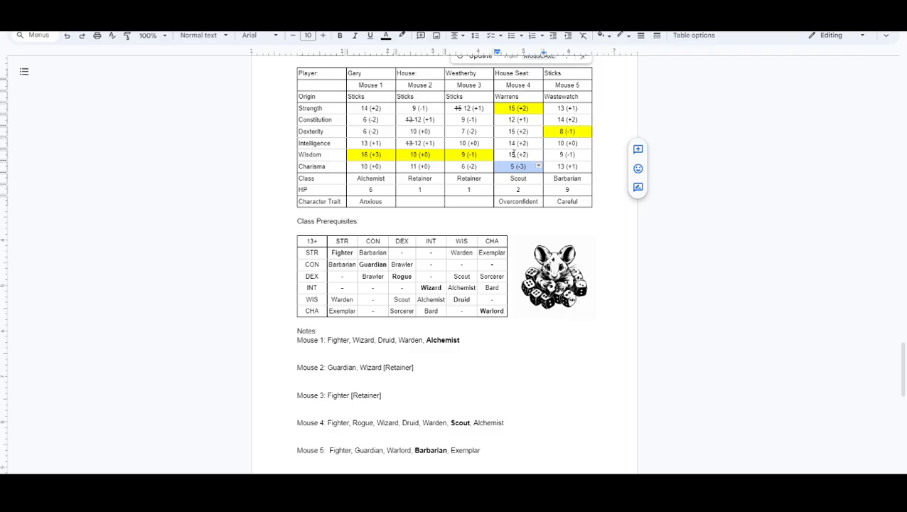
left_click(516, 154)
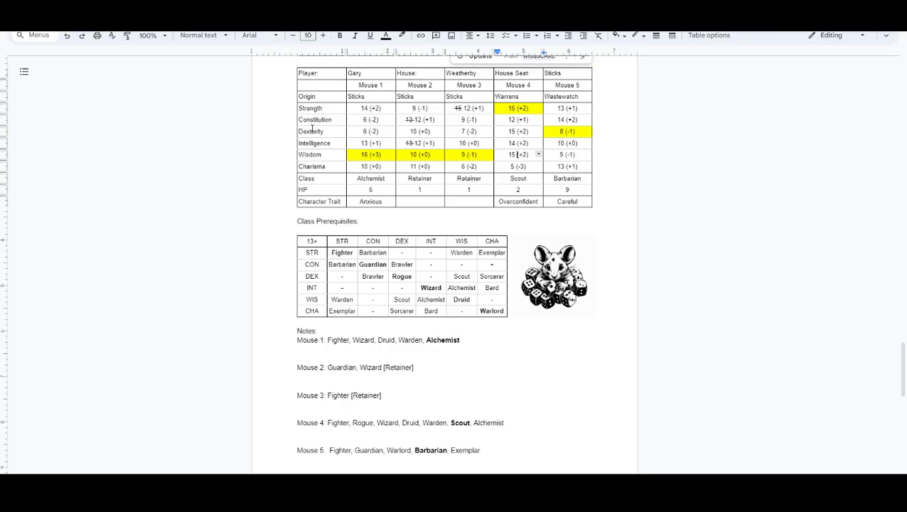
left_click(569, 131)
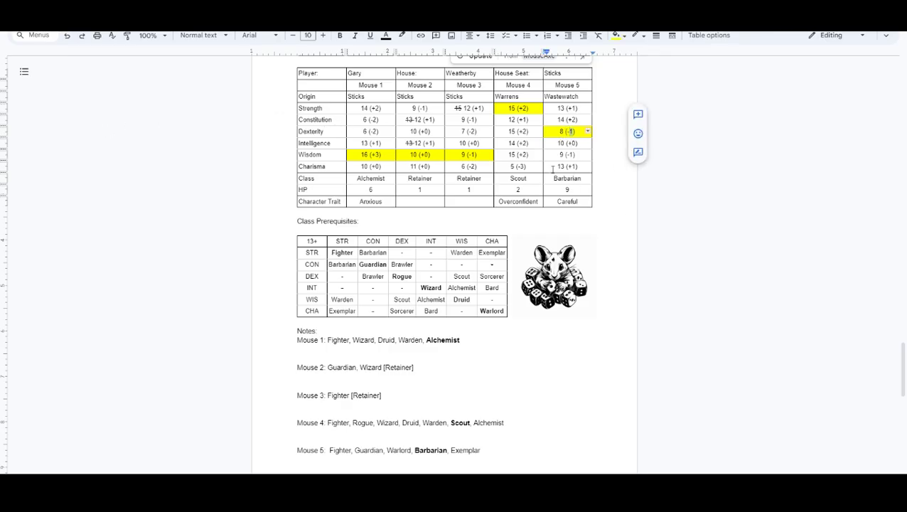
left_click(569, 148)
left_click(567, 133)
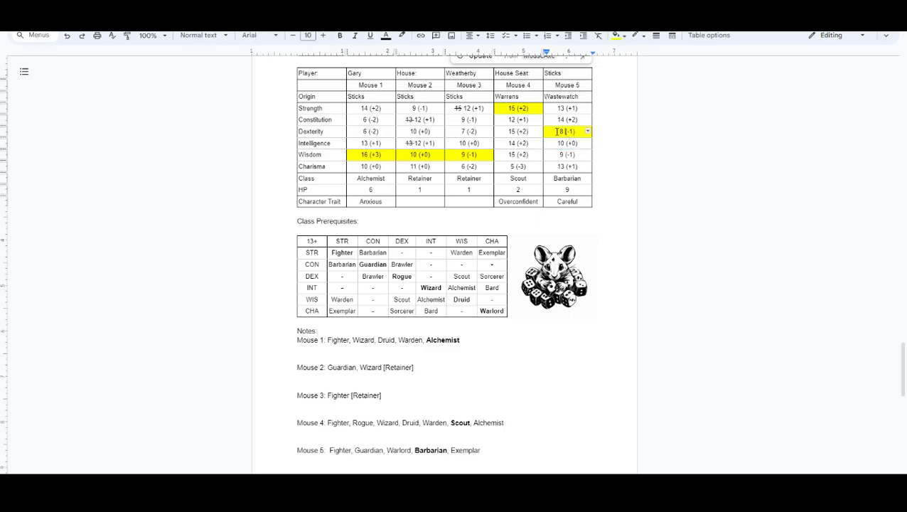
left_click_drag(554, 131, 574, 131)
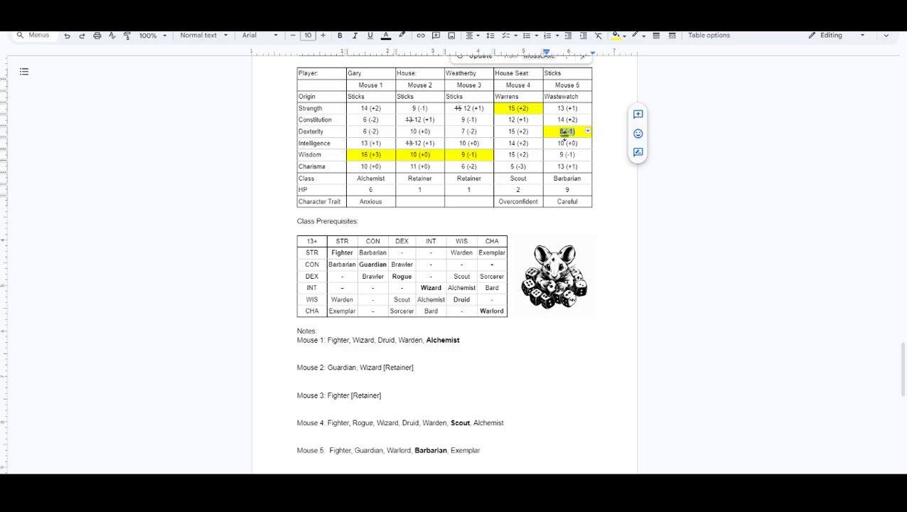
left_click(564, 143)
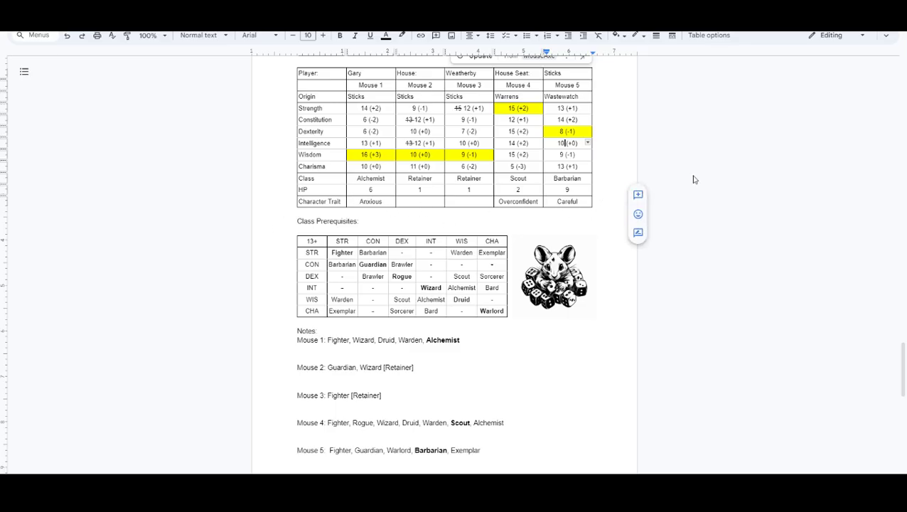
scroll(704, 213, "down", 1)
Scroll to the Quick Select list and select the text of item 1, the Adventuring Kit.
scroll(700, 206, "down", 2)
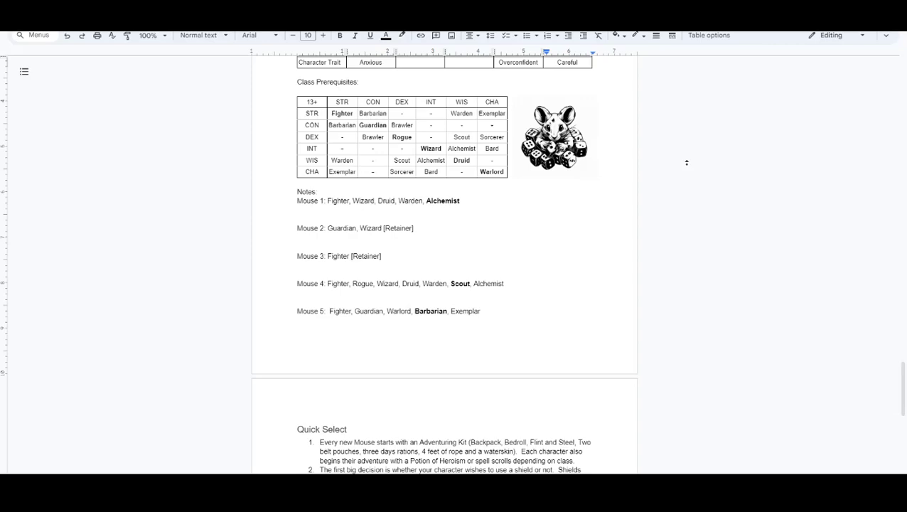
scroll(688, 142, "up", 3)
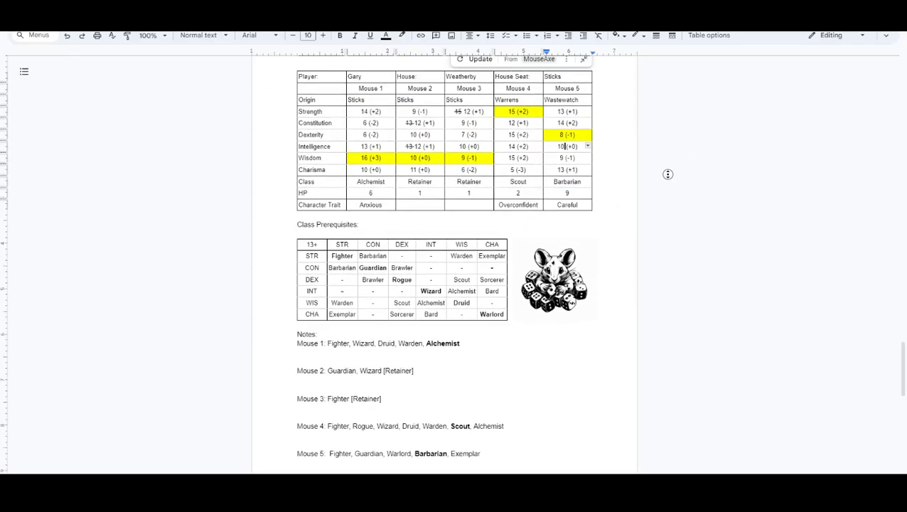
scroll(672, 176, "down", 5)
scroll(674, 206, "down", 2)
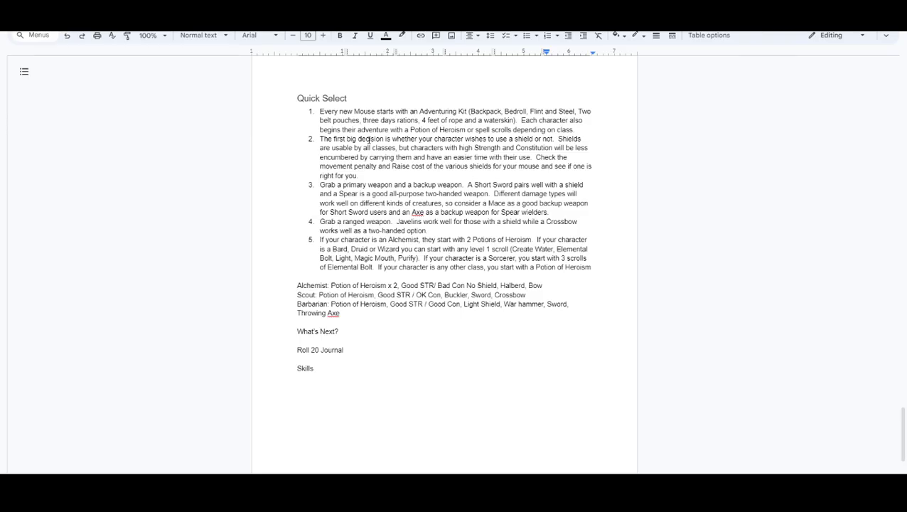
left_click_drag(320, 112, 589, 129)
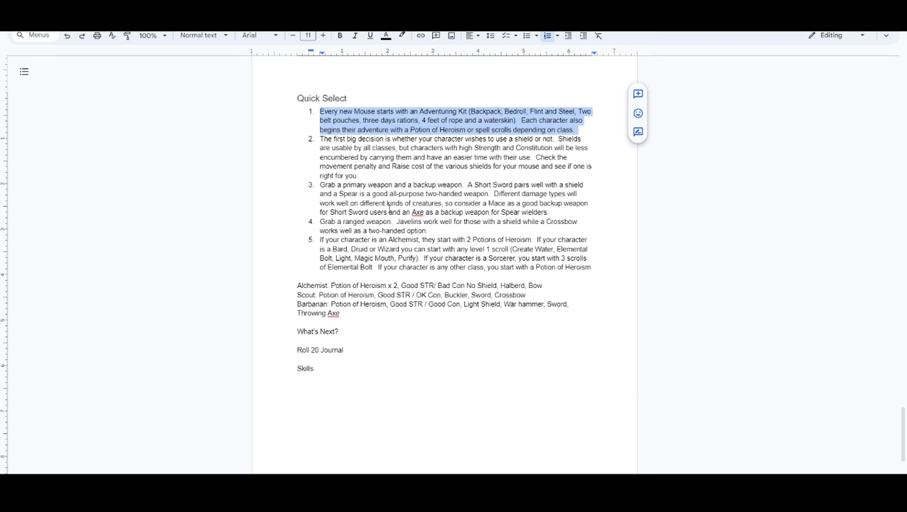
left_click(457, 183)
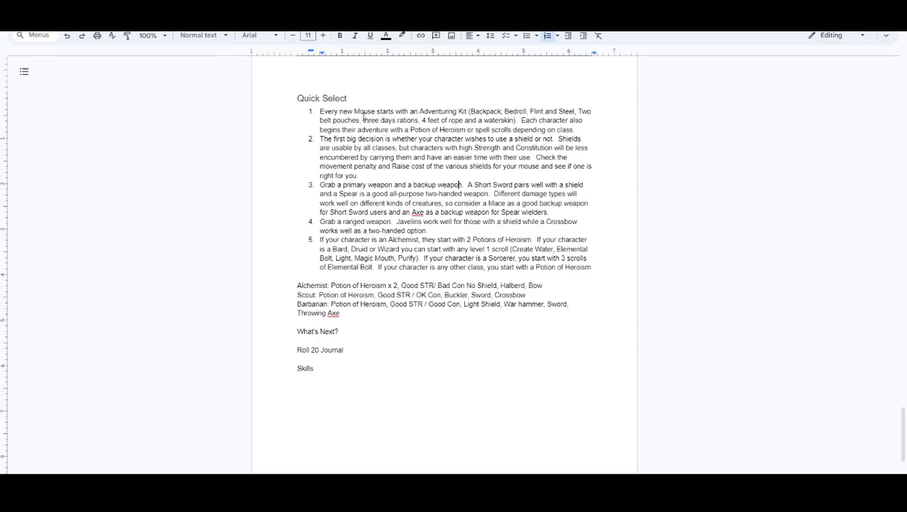
Pick out the kit's 'three', 'rations' and 'waterskin' one at a time.
left_click_drag(364, 114, 408, 119)
left_click(408, 119)
double_click(370, 120)
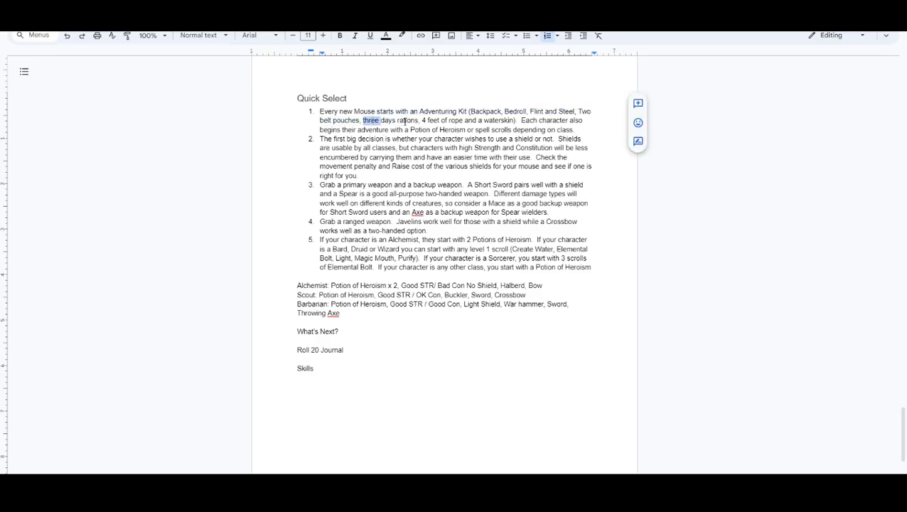
double_click(403, 119)
double_click(490, 121)
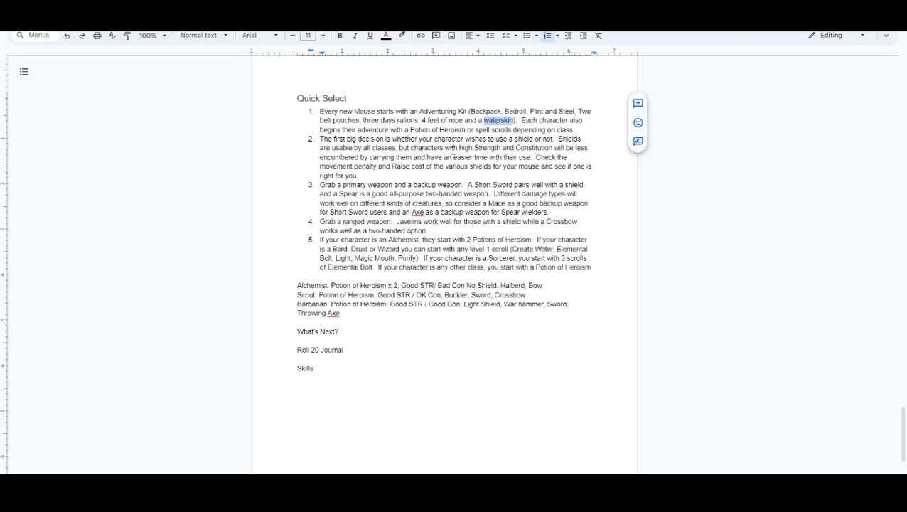
left_click(424, 172)
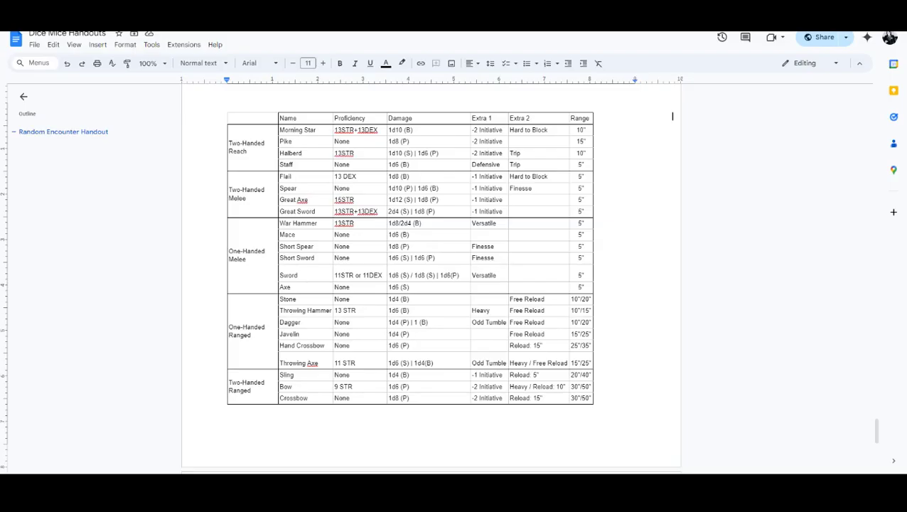
Scroll the handouts down to the shields table.
scroll(703, 187, "down", 8)
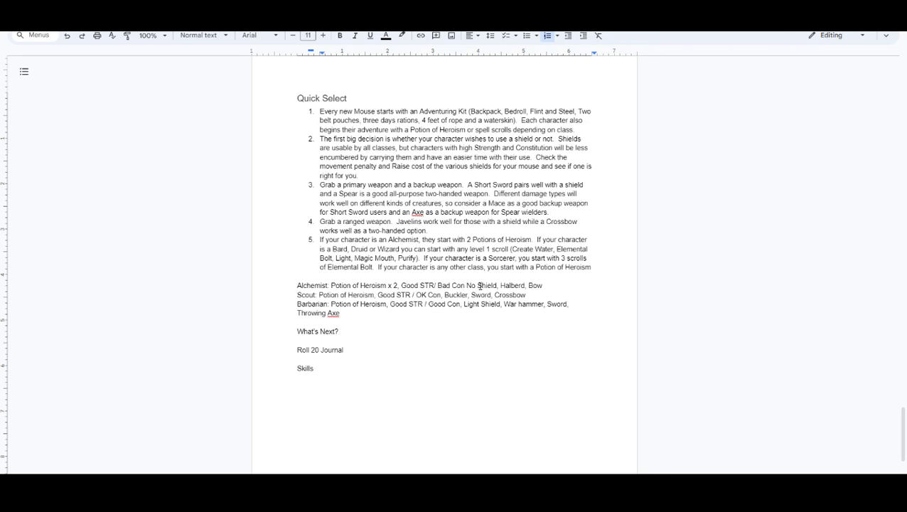
left_click(501, 285)
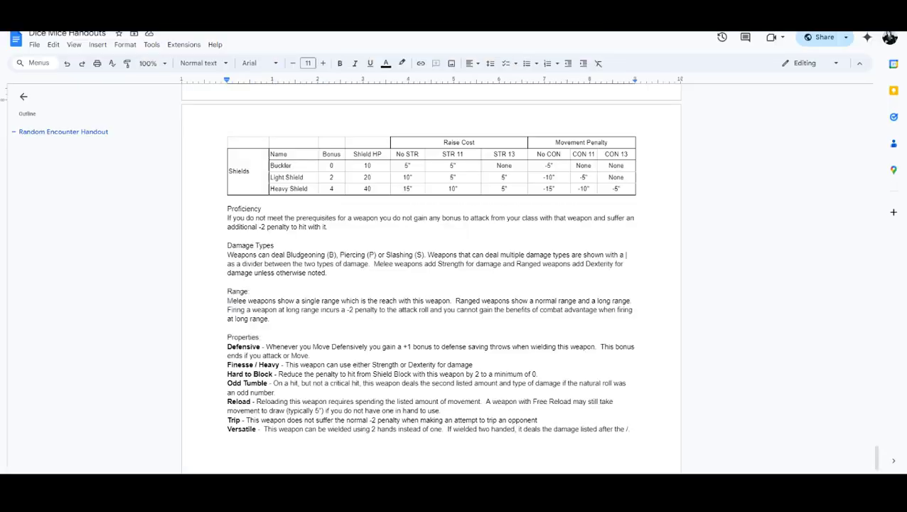
scroll(712, 241, "down", 1)
scroll(713, 241, "up", 6)
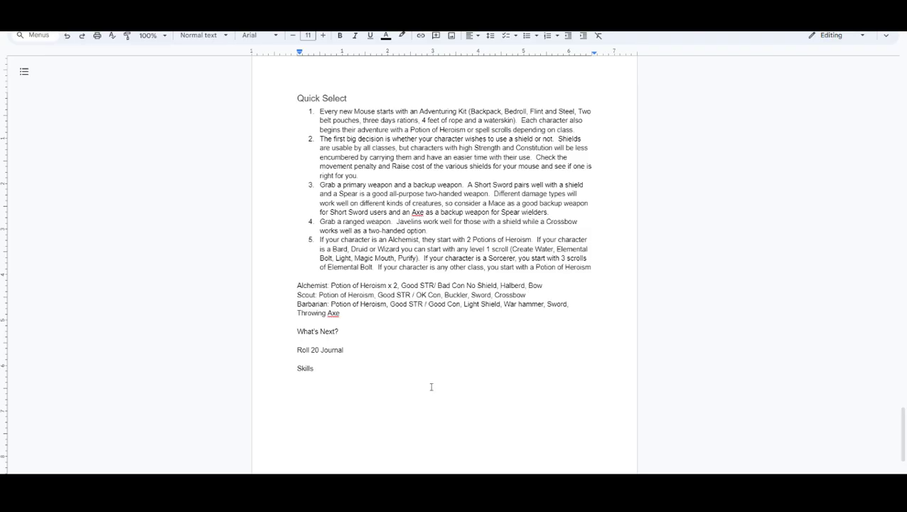
double_click(537, 285)
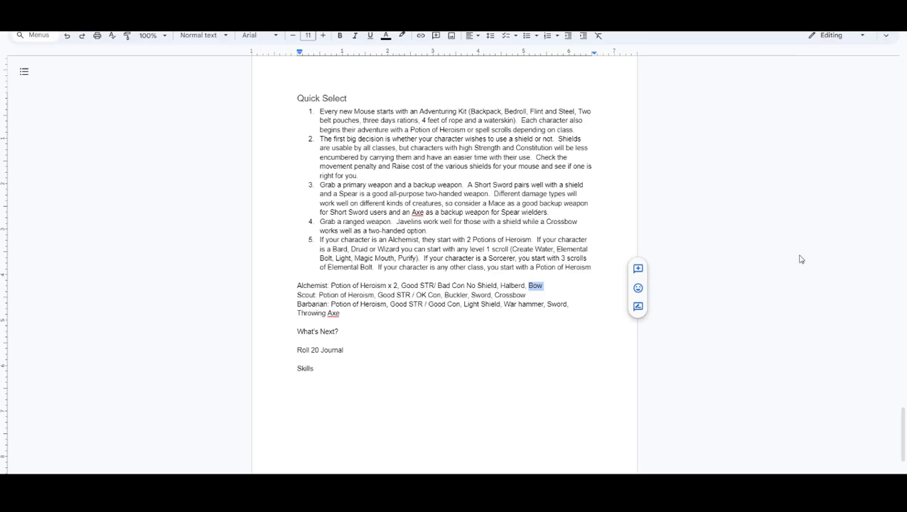
scroll(796, 259, "up", 10)
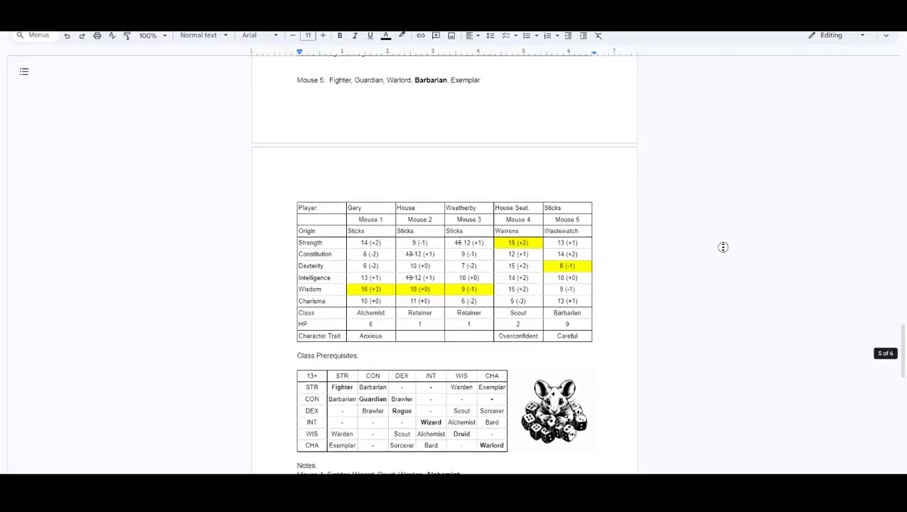
scroll(715, 268, "down", 2)
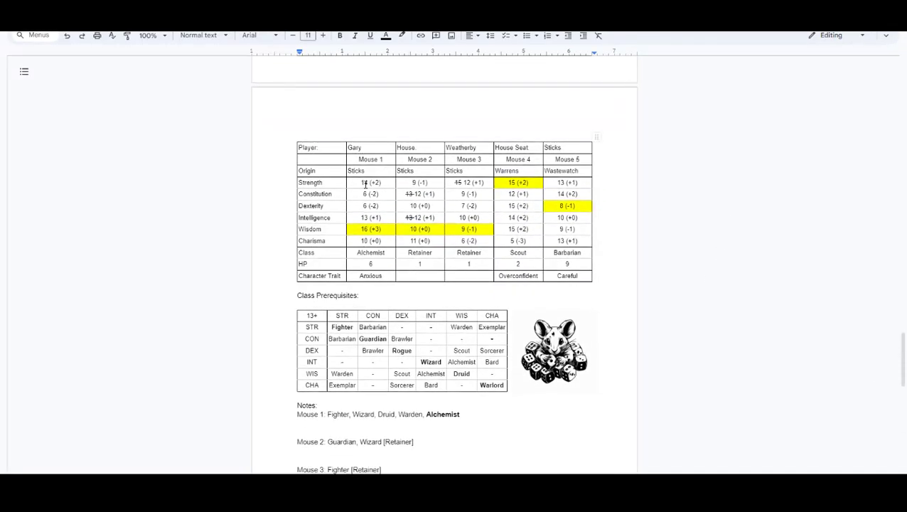
scroll(690, 236, "down", 15)
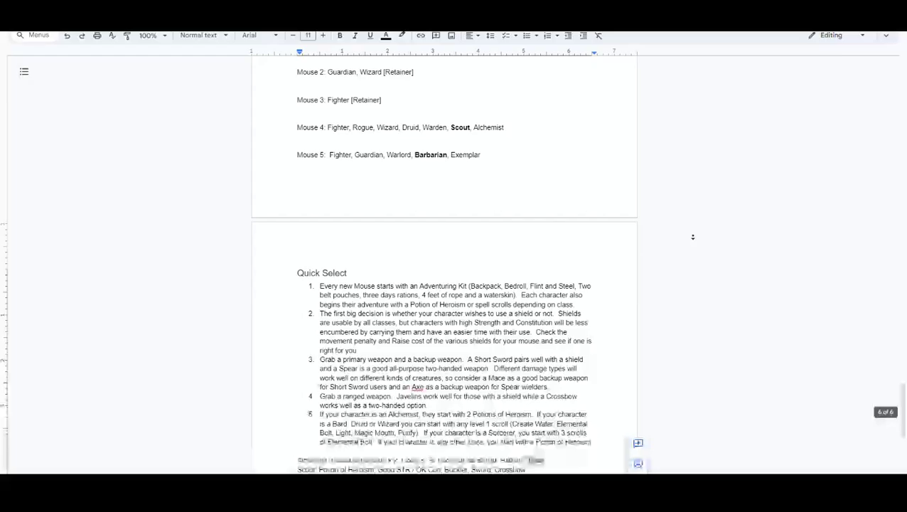
scroll(682, 274, "down", 3)
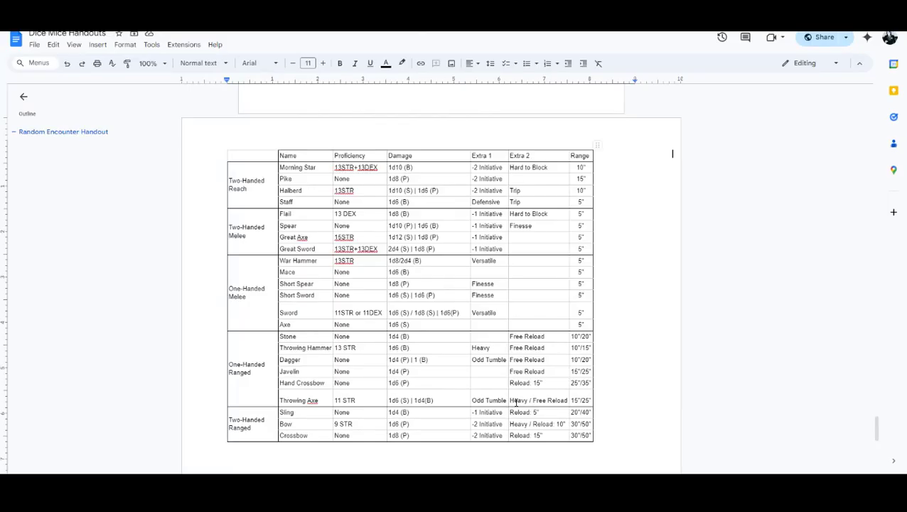
double_click(517, 401)
scroll(521, 408, "down", 1)
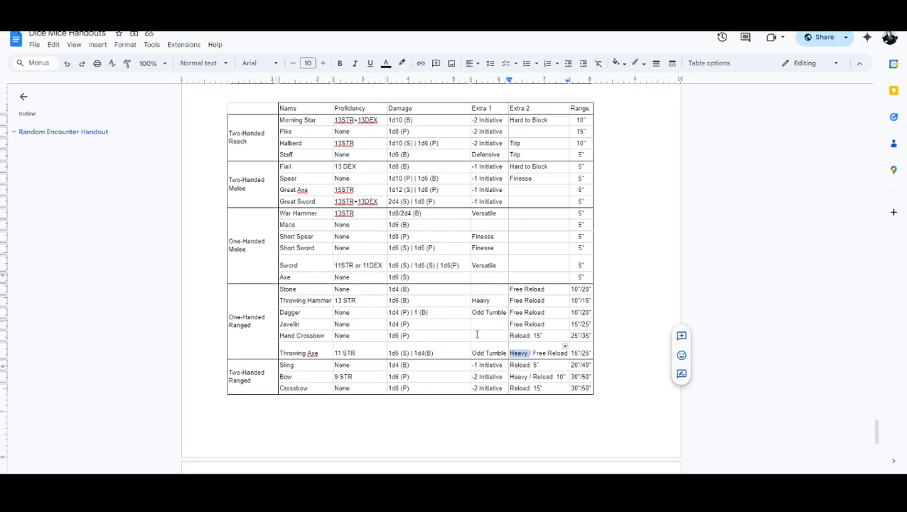
left_click(521, 377)
double_click(521, 377)
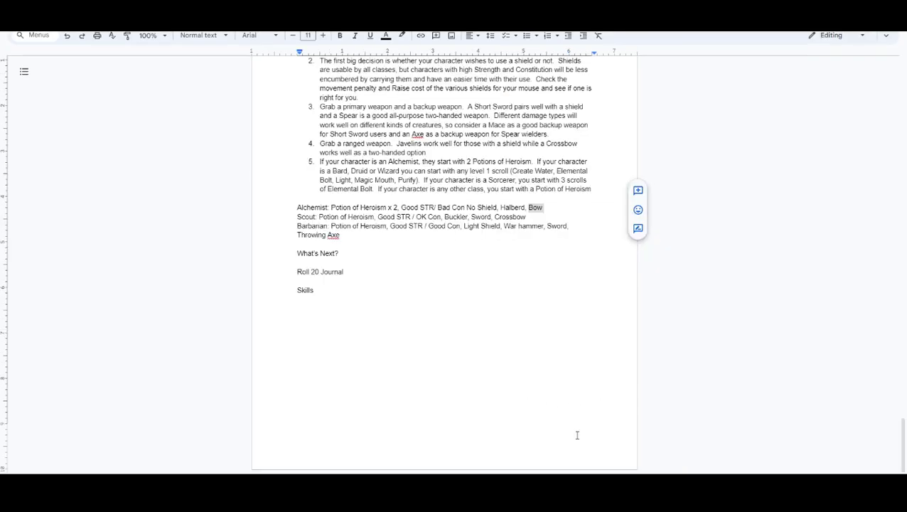
left_click(331, 217)
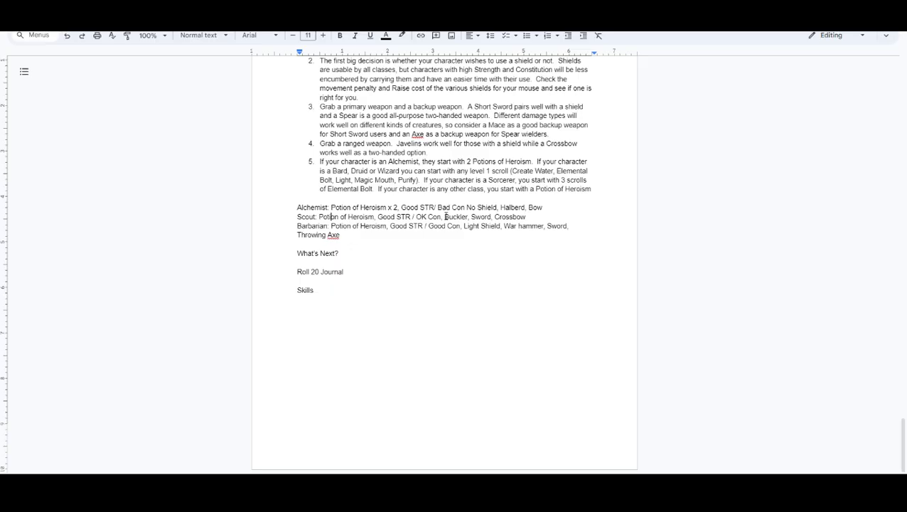
double_click(452, 217)
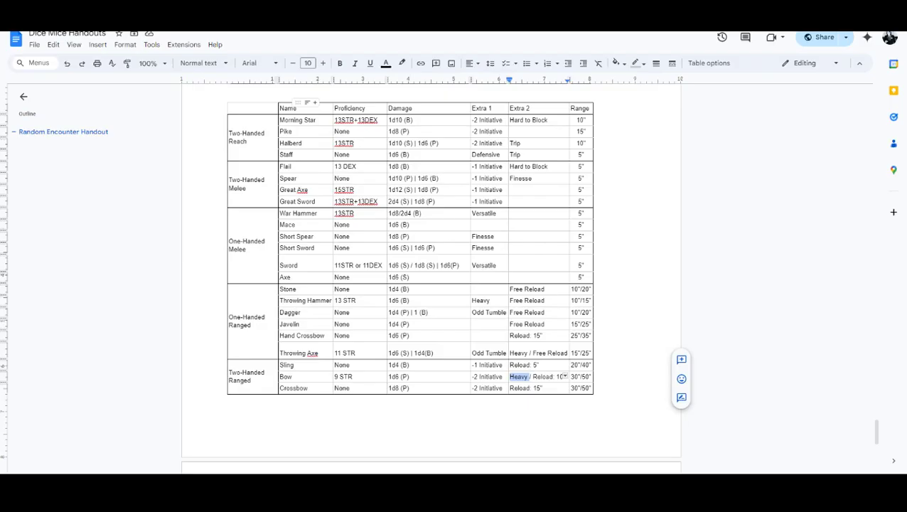
scroll(695, 213, "down", 6)
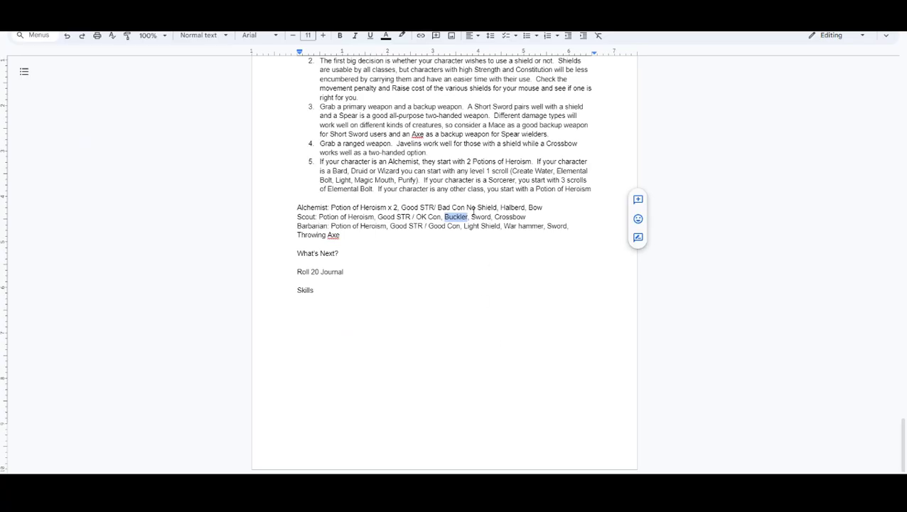
double_click(480, 217)
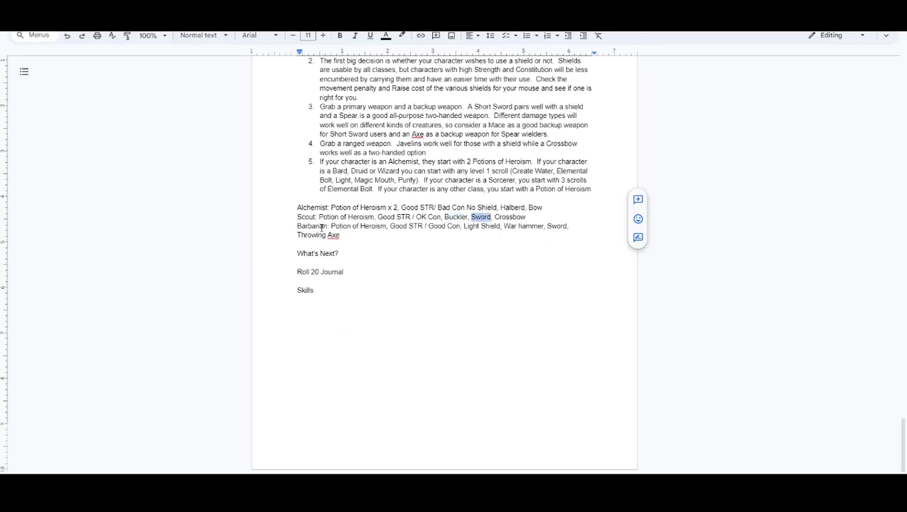
left_click(473, 226)
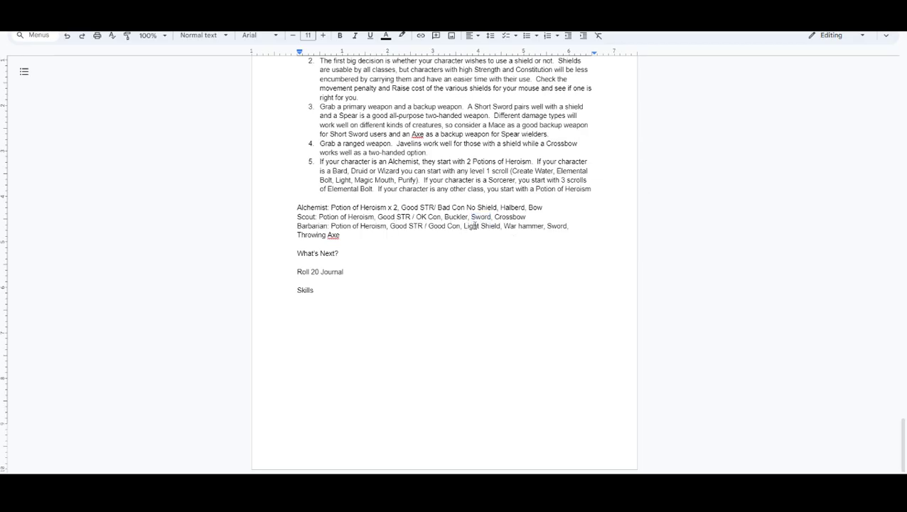
scroll(488, 284, "up", 2)
scroll(487, 284, "up", 3)
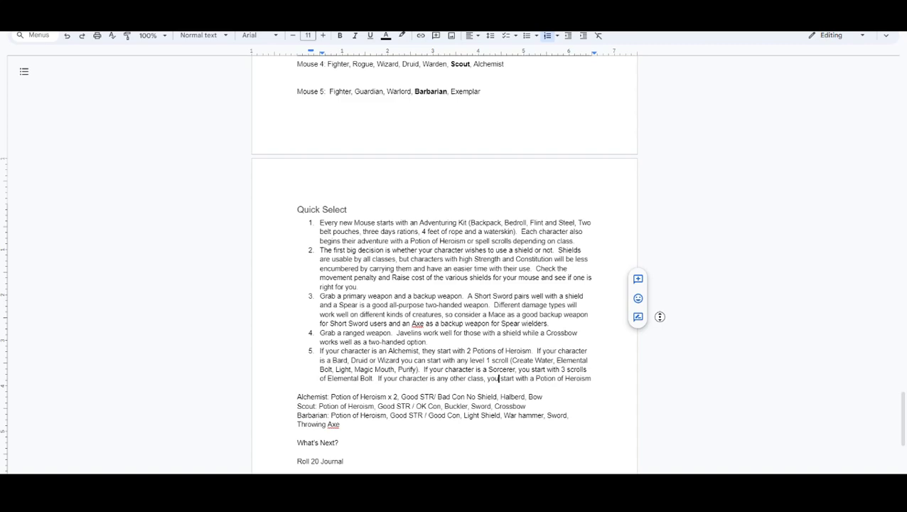
scroll(659, 316, "down", 3)
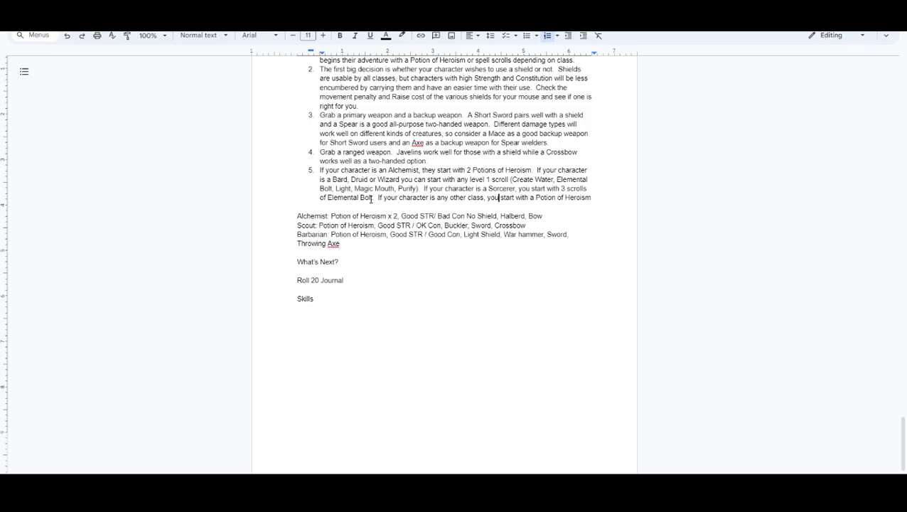
left_click_drag(378, 199, 593, 200)
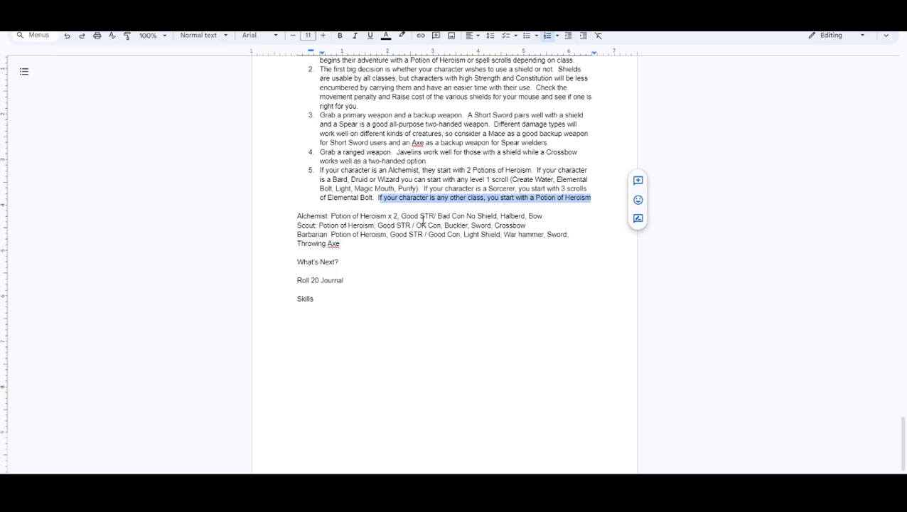
left_click(391, 212)
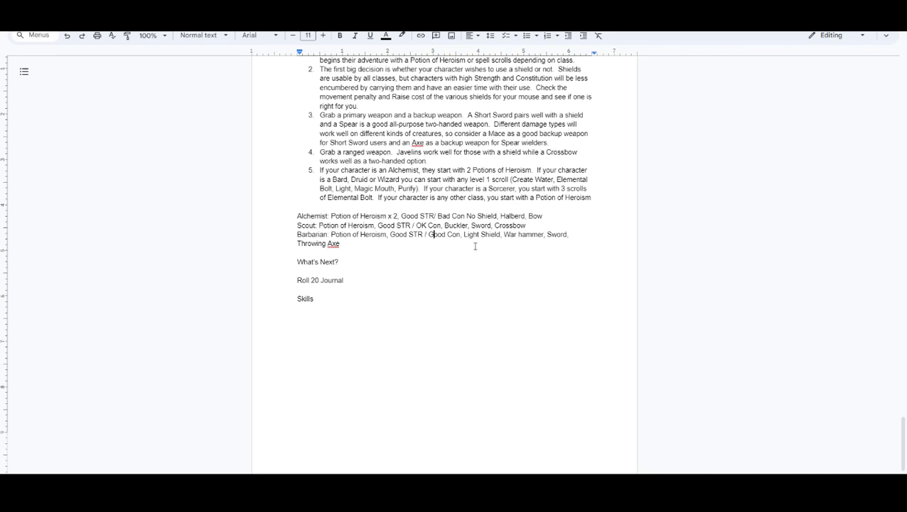
scroll(623, 192, "down", 1)
scroll(691, 205, "up", 3)
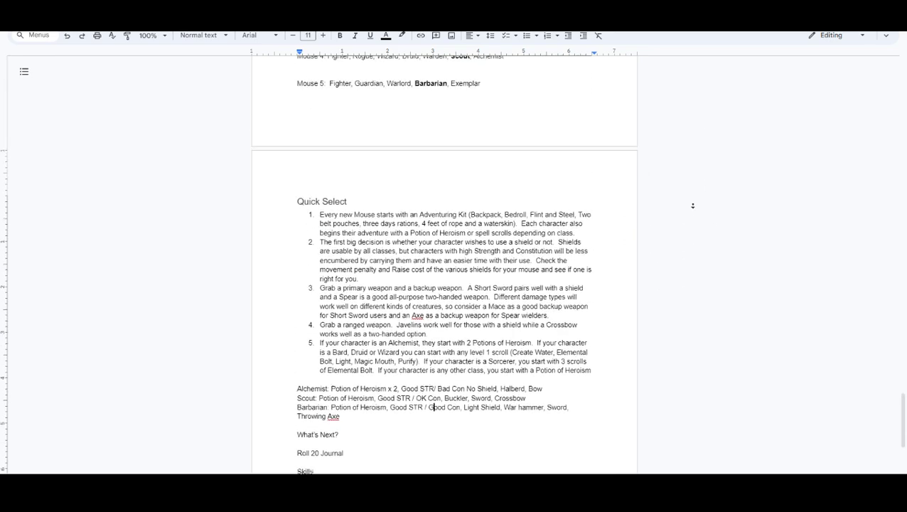
scroll(690, 208, "down", 2)
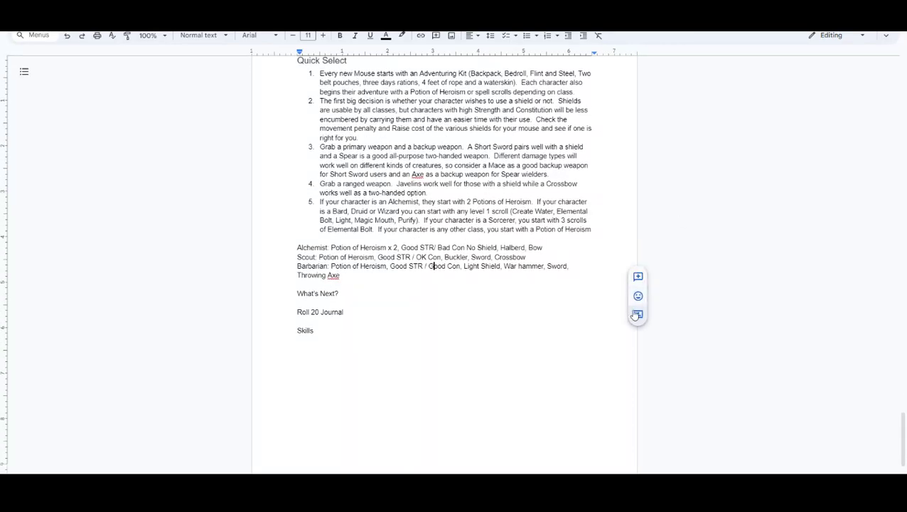
scroll(675, 270, "up", 1)
scroll(710, 225, "down", 1)
scroll(703, 235, "up", 1)
scroll(696, 249, "down", 2)
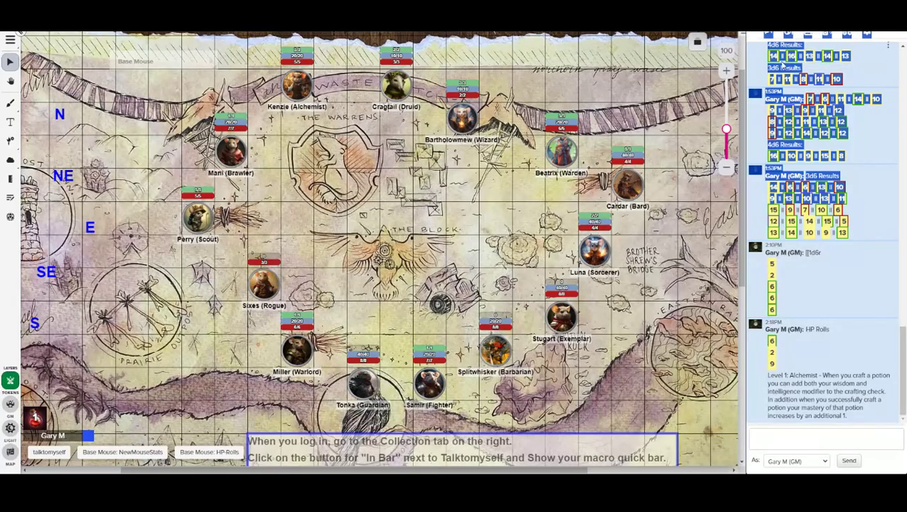
Open the Base Mouse character's Attributes & Abilities from the Roll20 Journal.
left_click(808, 36)
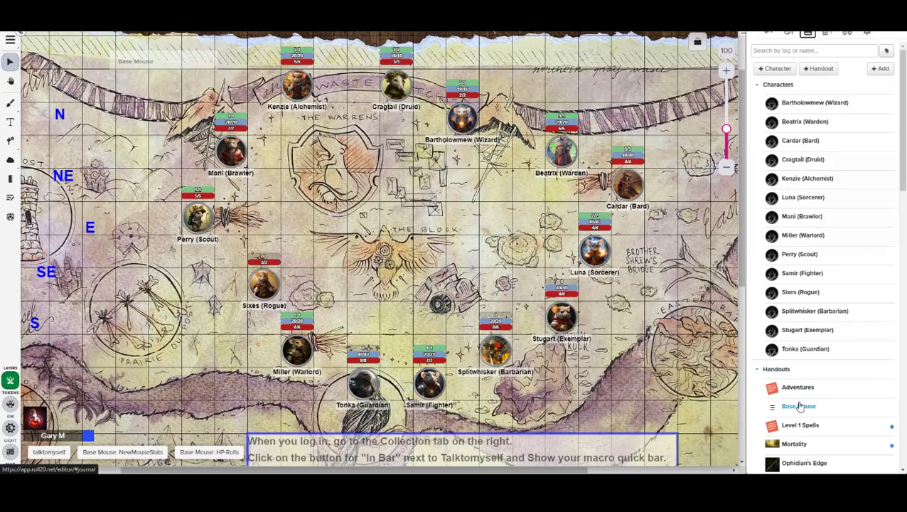
left_click(142, 60)
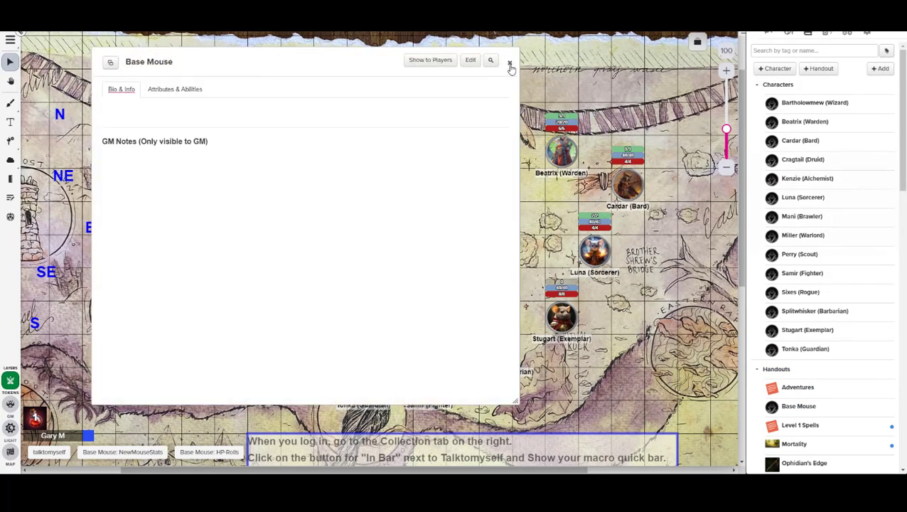
left_click(178, 89)
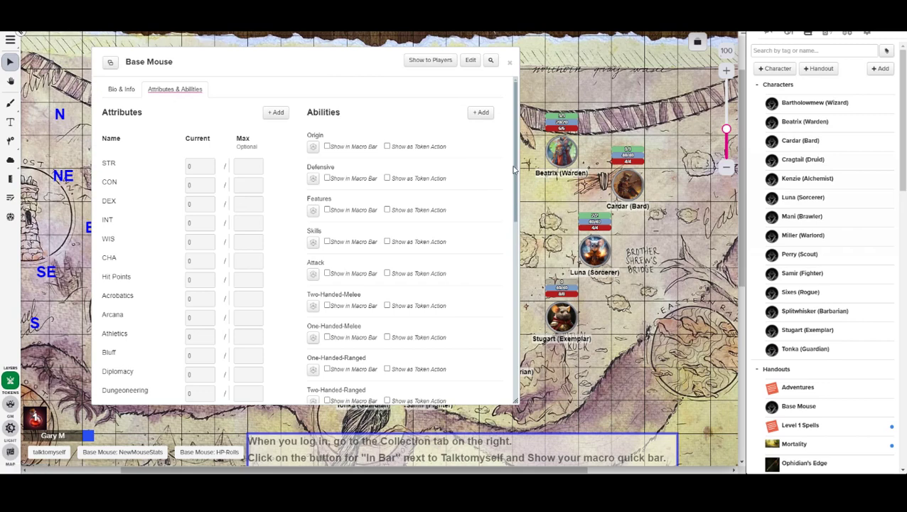
Inspect the One-Handed-Ranged ability, then close the Base Mouse character window.
left_click_drag(515, 169, 494, 284)
left_click(479, 207)
left_click(480, 207)
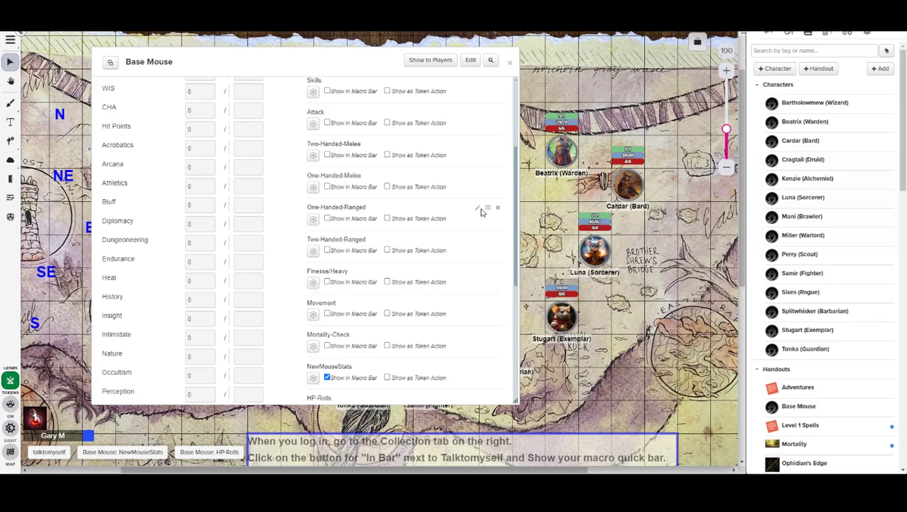
left_click(513, 59)
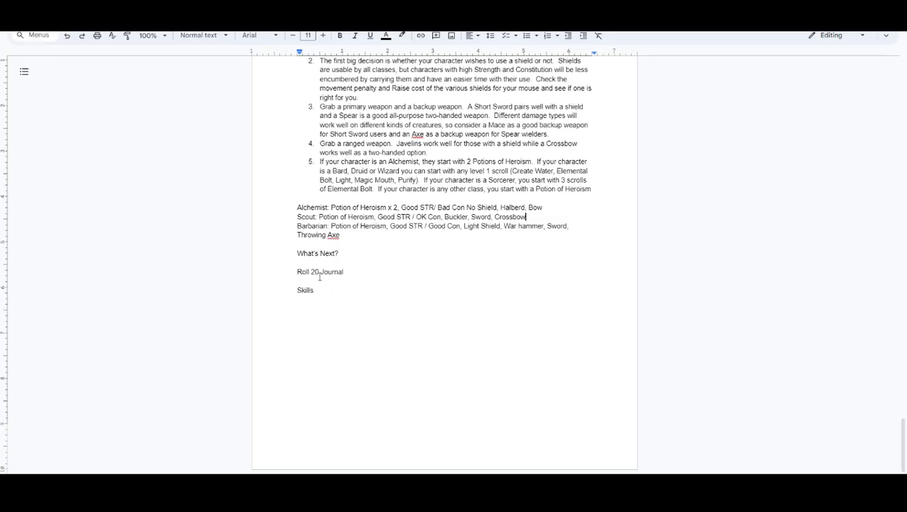
Select the word Skills in the notes' What's Next? list.
left_click(297, 299)
left_click(328, 290)
double_click(304, 290)
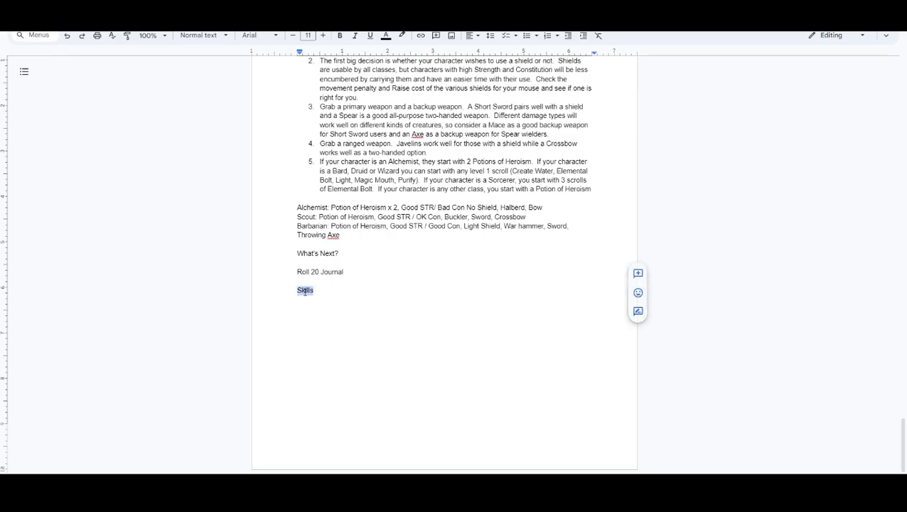
left_click(330, 284)
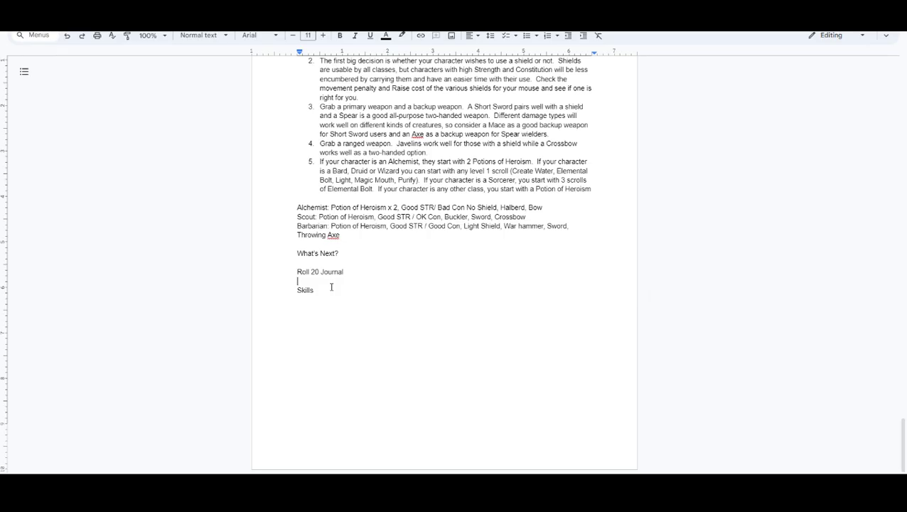
double_click(300, 290)
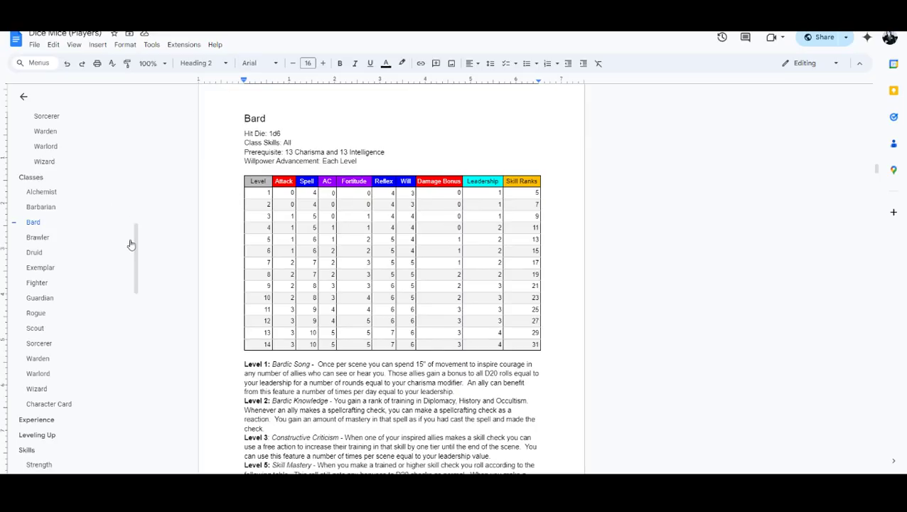
Review the Skills rules section, then select the Warlord's Class Skills line, Bluff through Intimidation.
scroll(141, 218, "up", 3)
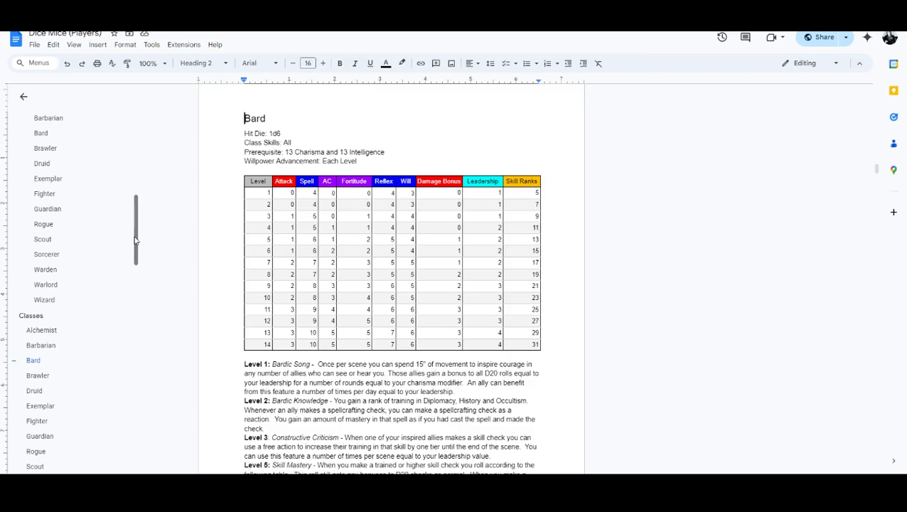
left_click_drag(135, 240, 146, 324)
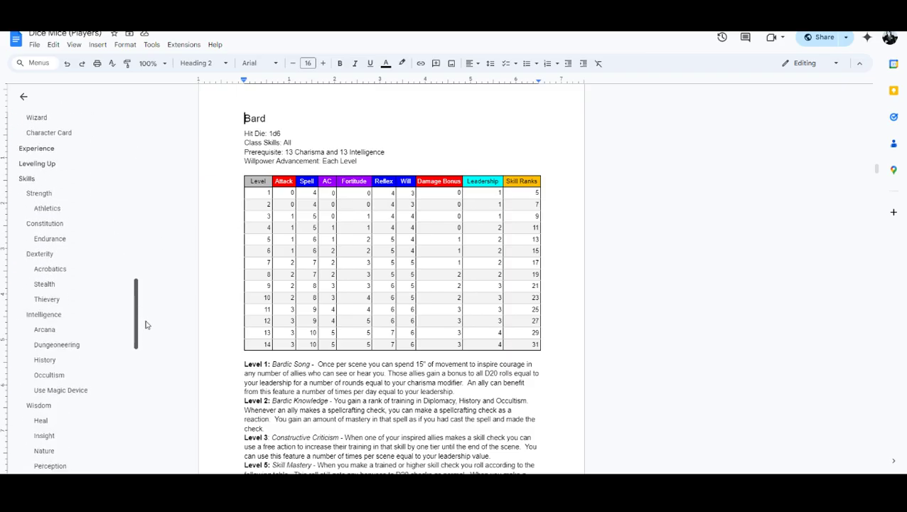
left_click(27, 181)
middle_click(647, 190)
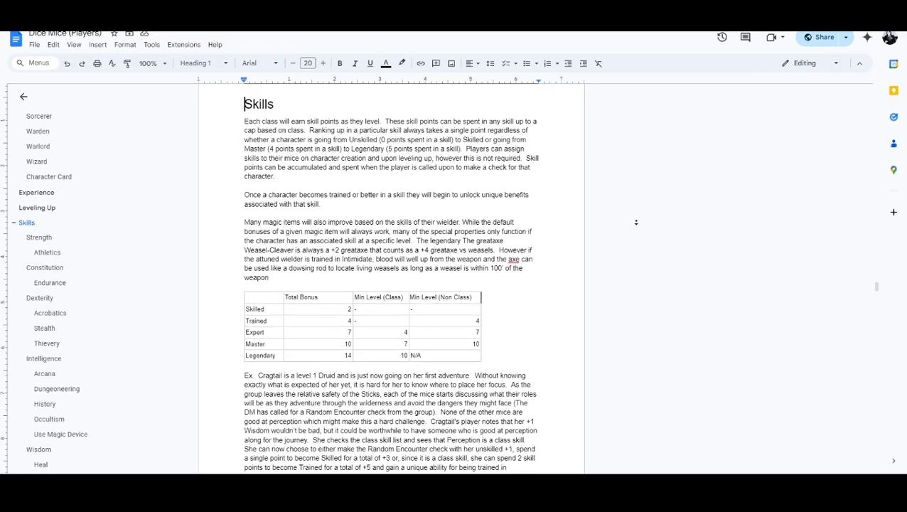
scroll(636, 222, "down", 1)
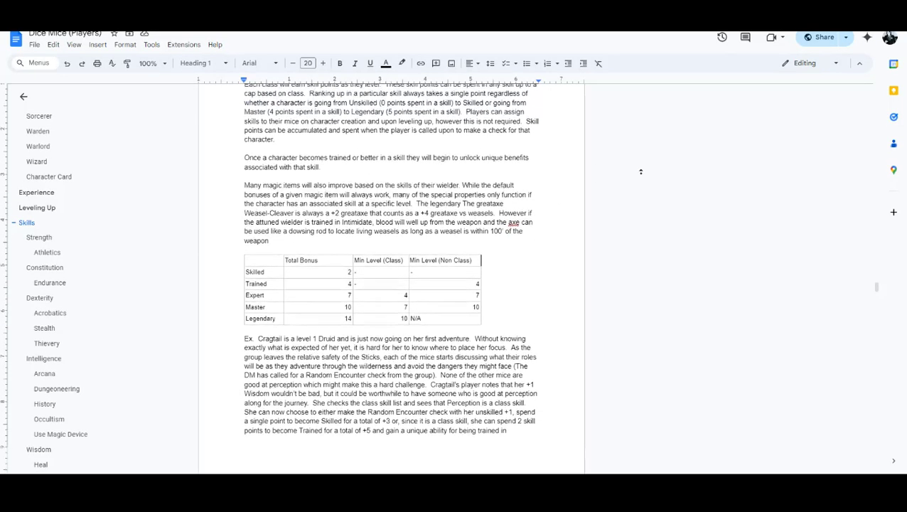
scroll(644, 185, "up", 2)
scroll(647, 197, "down", 2)
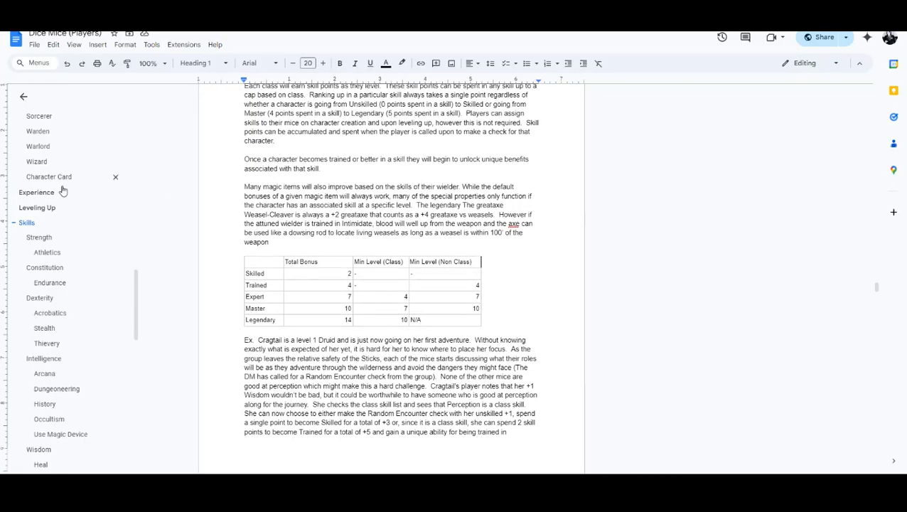
left_click(38, 146)
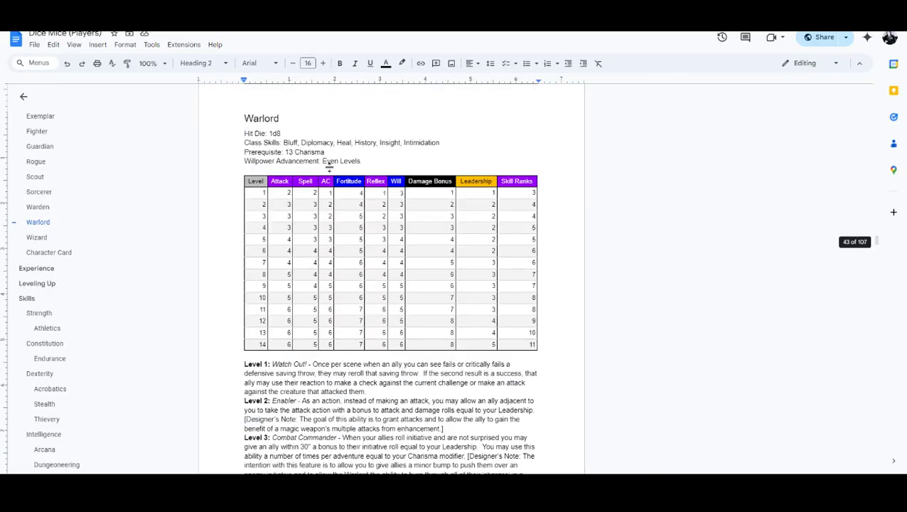
left_click_drag(244, 142, 457, 142)
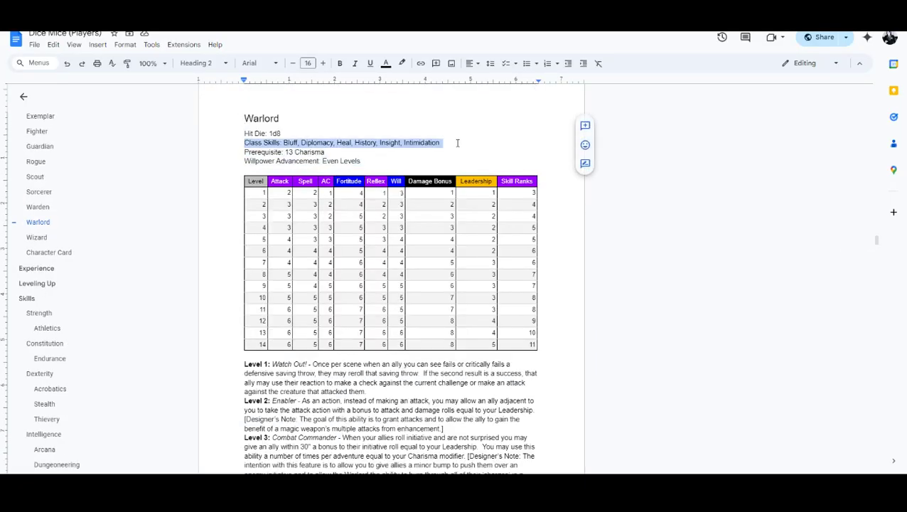
Select the Scout's whole Class Skills line in the rules.
left_click(30, 177)
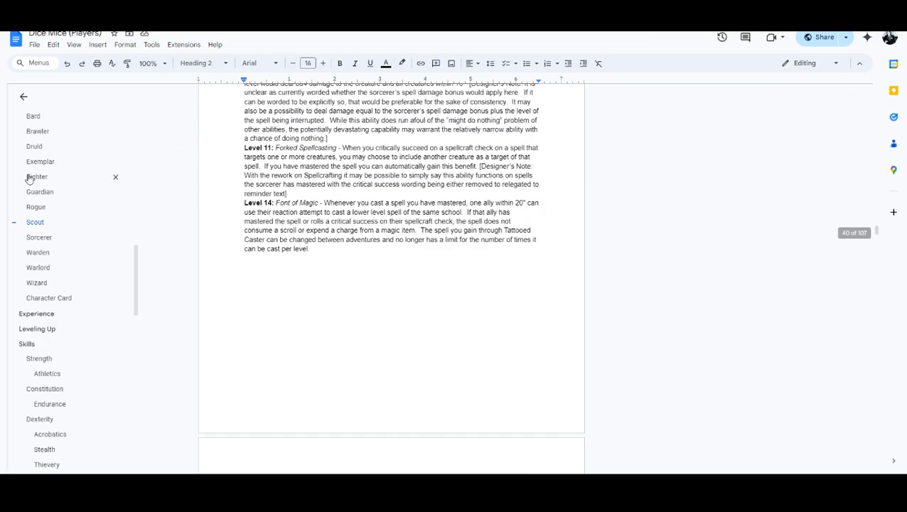
left_click(483, 133)
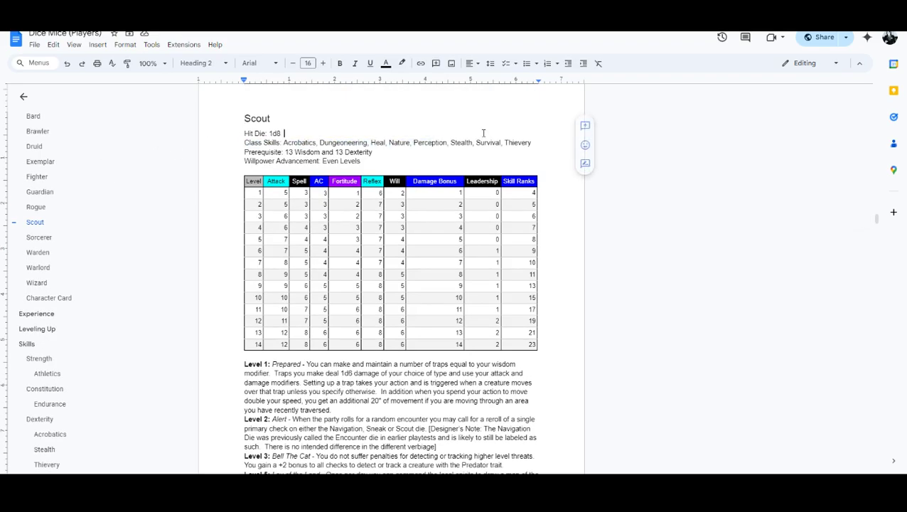
triple_click(484, 142)
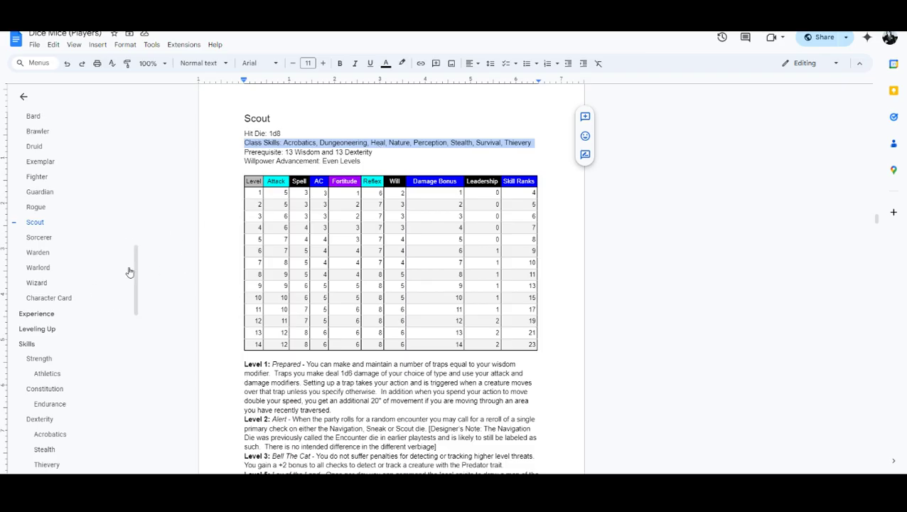
Browse the Strength skills section, then move on to the Wisdom skills heading.
left_click_drag(134, 271, 150, 300)
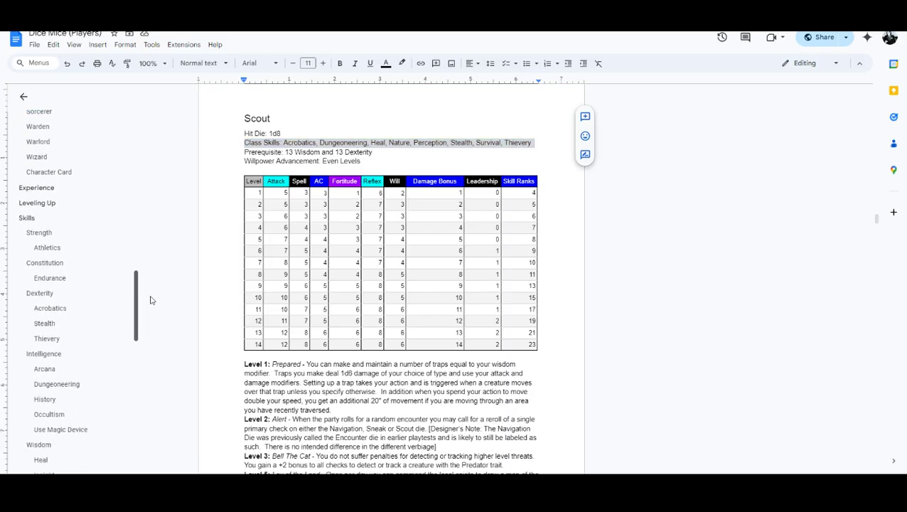
left_click(39, 233)
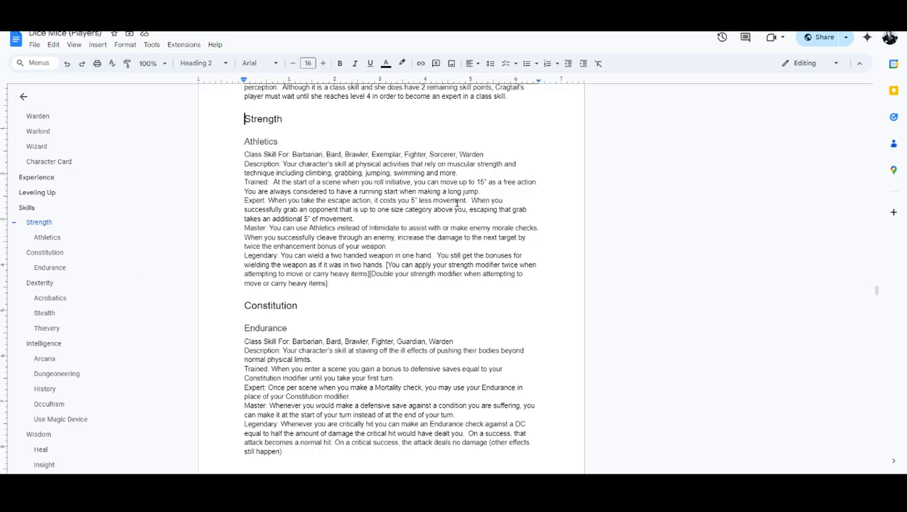
scroll(449, 207, "up", 1)
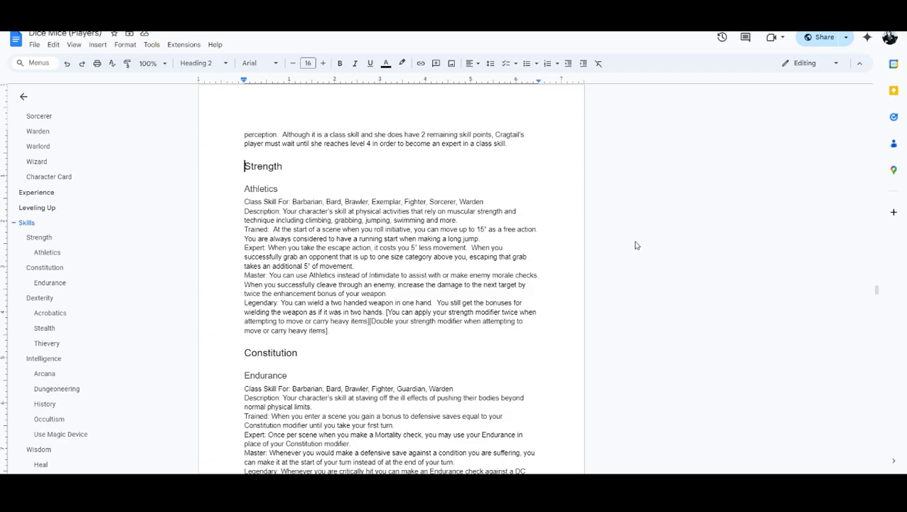
scroll(636, 245, "up", 1)
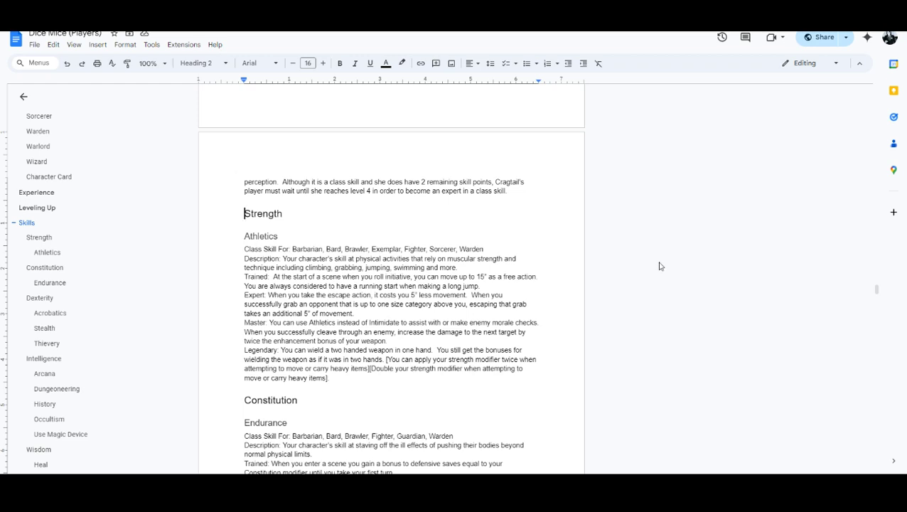
scroll(659, 266, "up", 6)
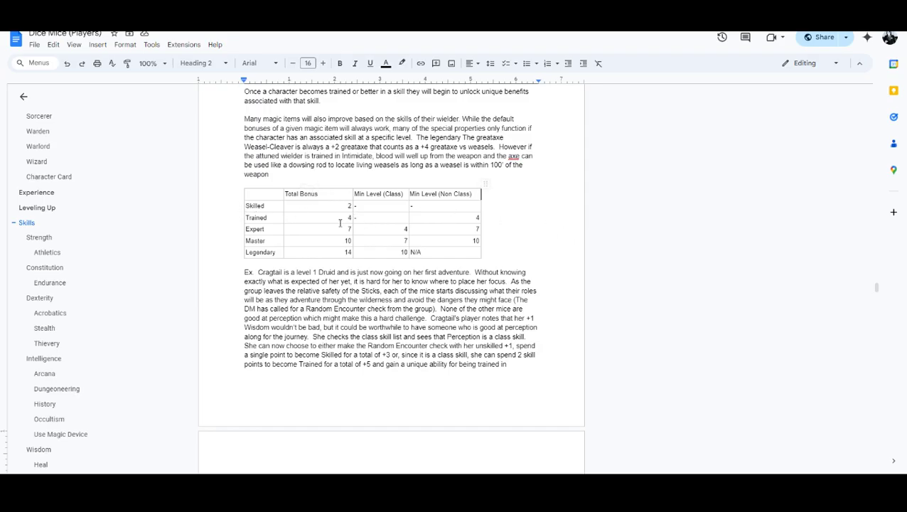
scroll(645, 273, "down", 1)
scroll(645, 274, "down", 10)
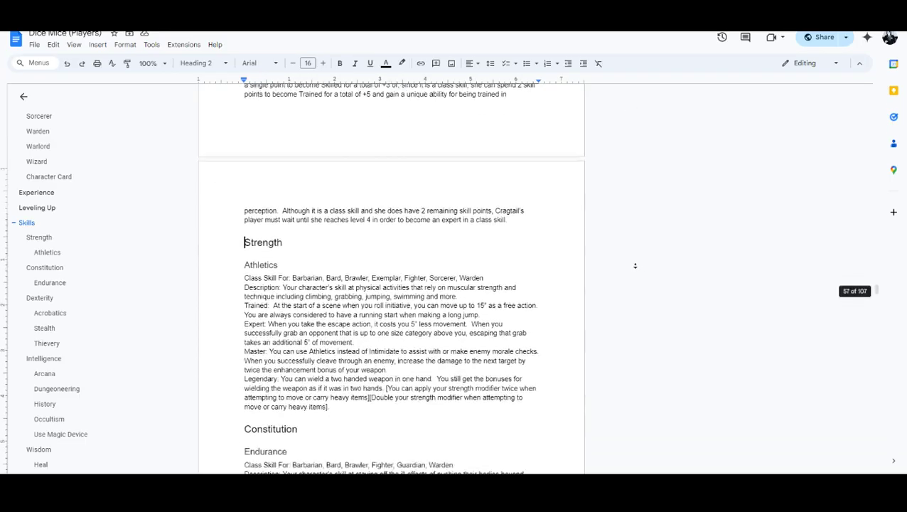
scroll(600, 294, "down", 10)
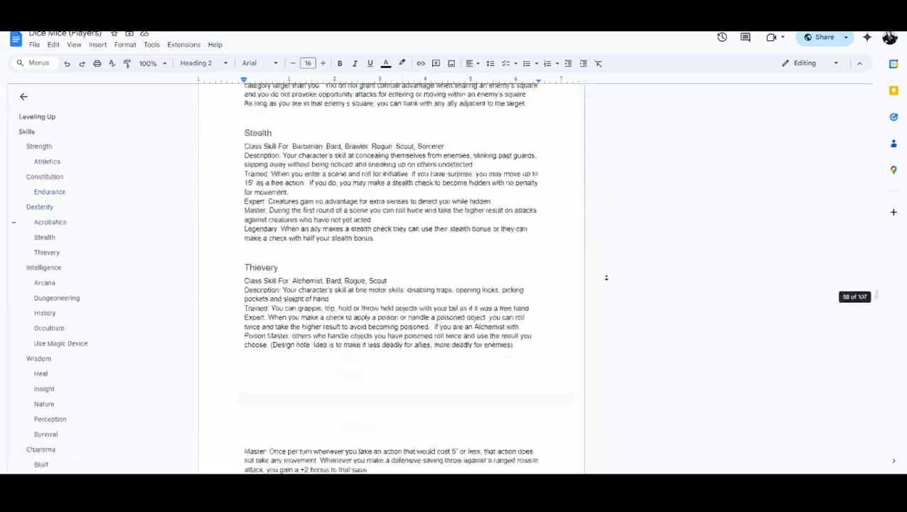
scroll(599, 239, "down", 10)
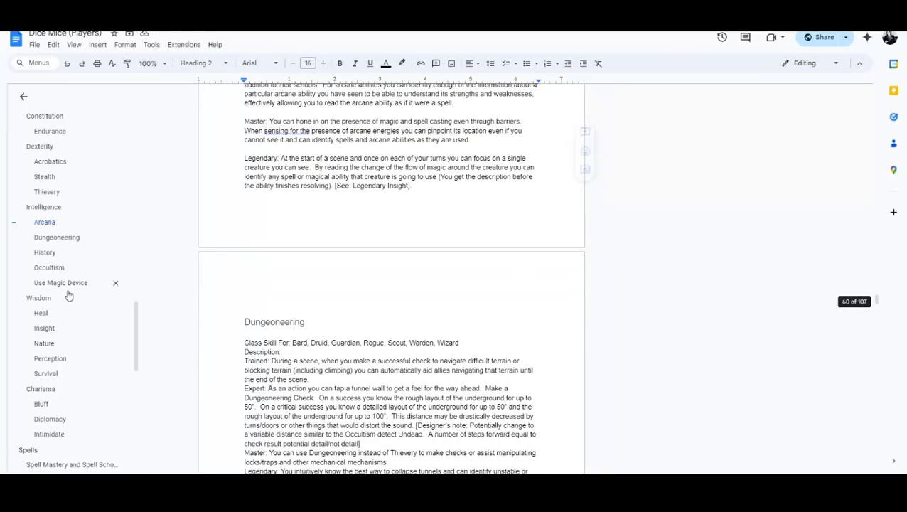
left_click(38, 298)
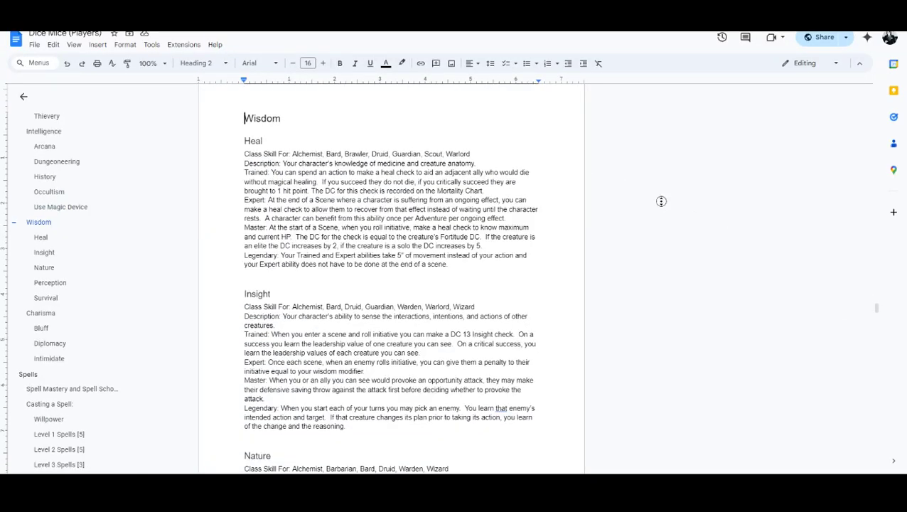
Review the Perception skill's Scout class entry and its Trained-to-Legendary rank descriptions.
scroll(642, 270, "down", 10)
scroll(618, 244, "down", 3)
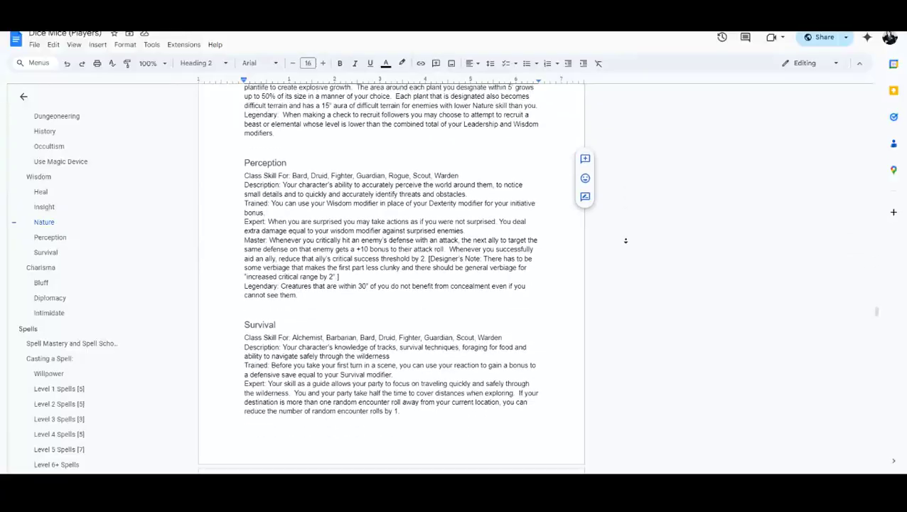
double_click(428, 161)
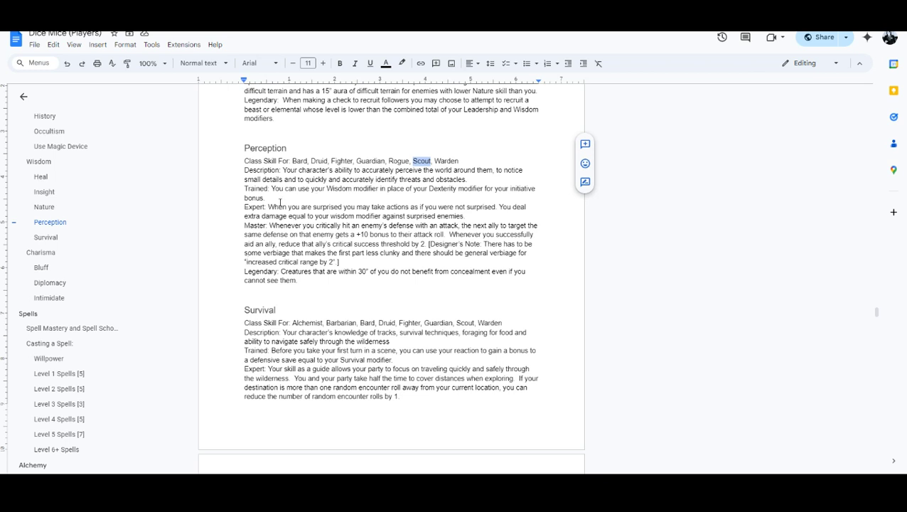
left_click_drag(246, 189, 273, 198)
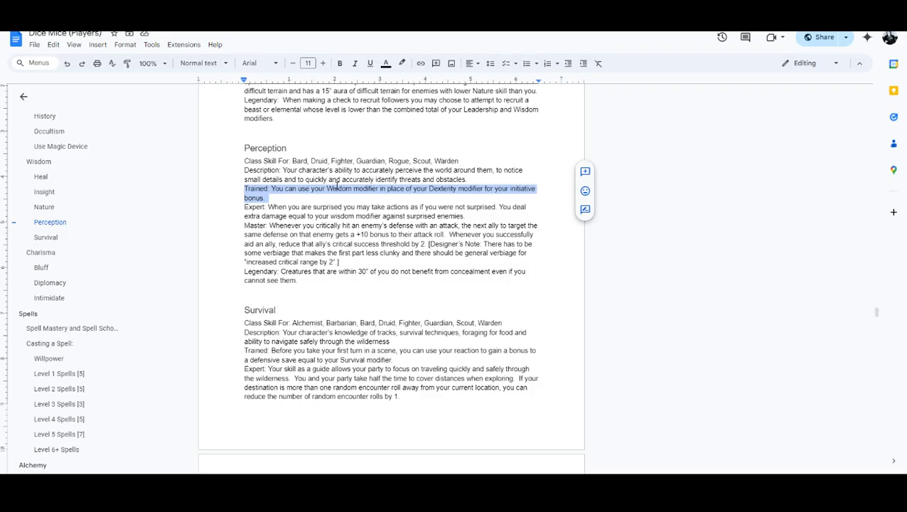
left_click(286, 215)
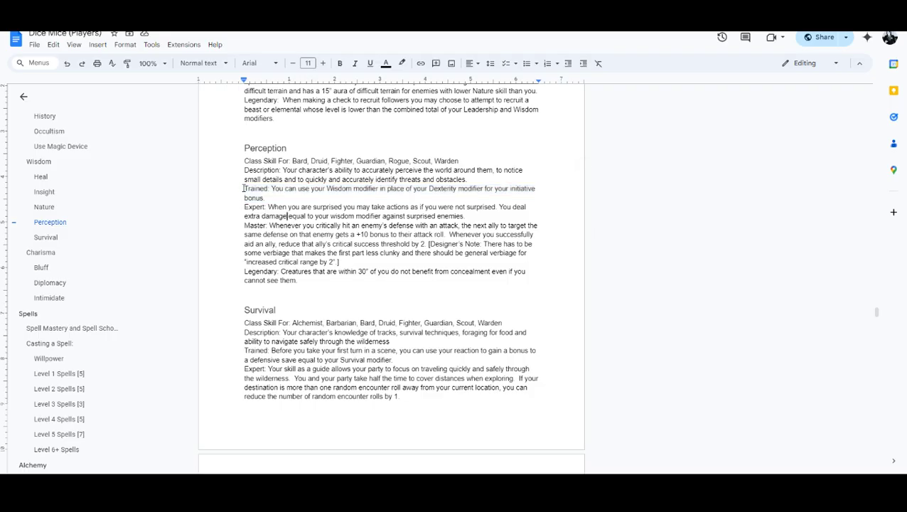
left_click_drag(243, 188, 345, 280)
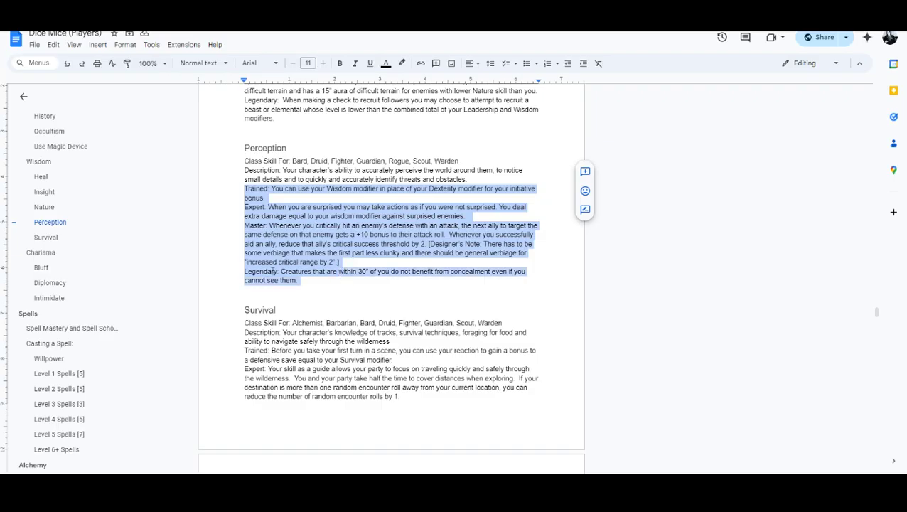
left_click(272, 271)
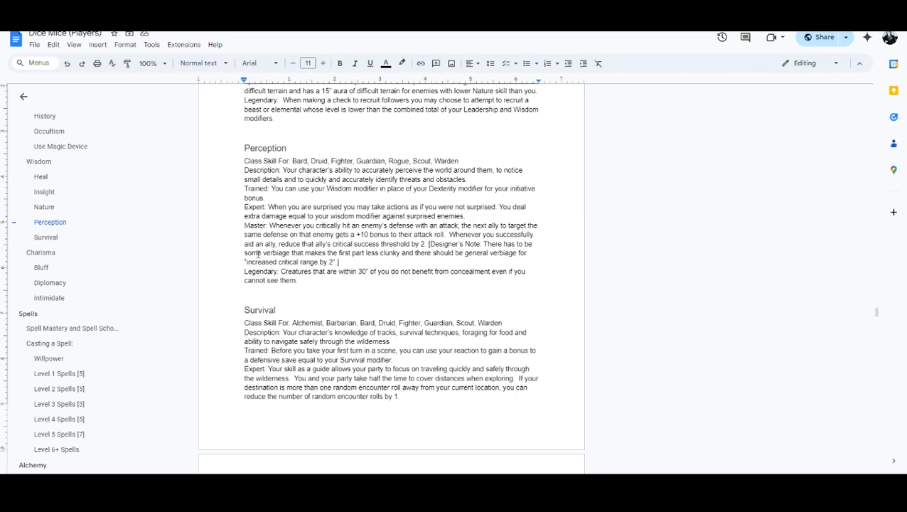
Switch back to the character sheet notes document.
scroll(625, 164, "up", 5)
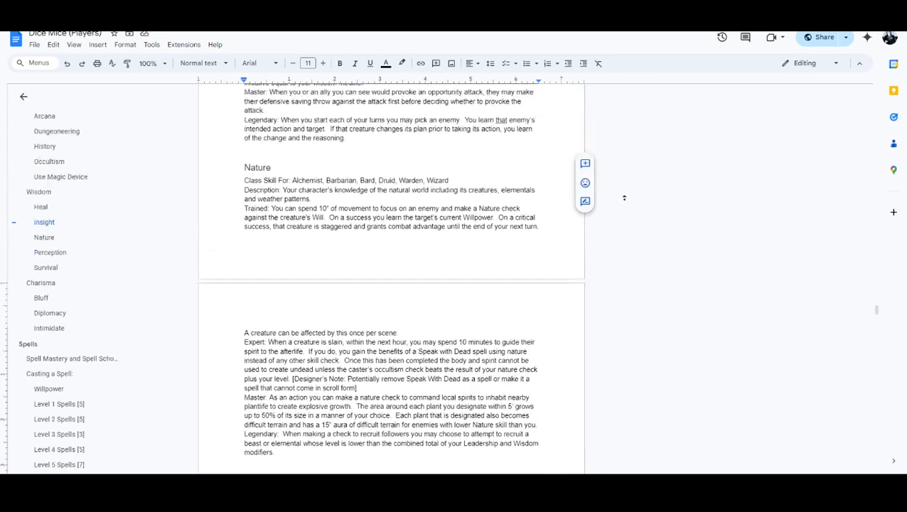
scroll(639, 248, "down", 6)
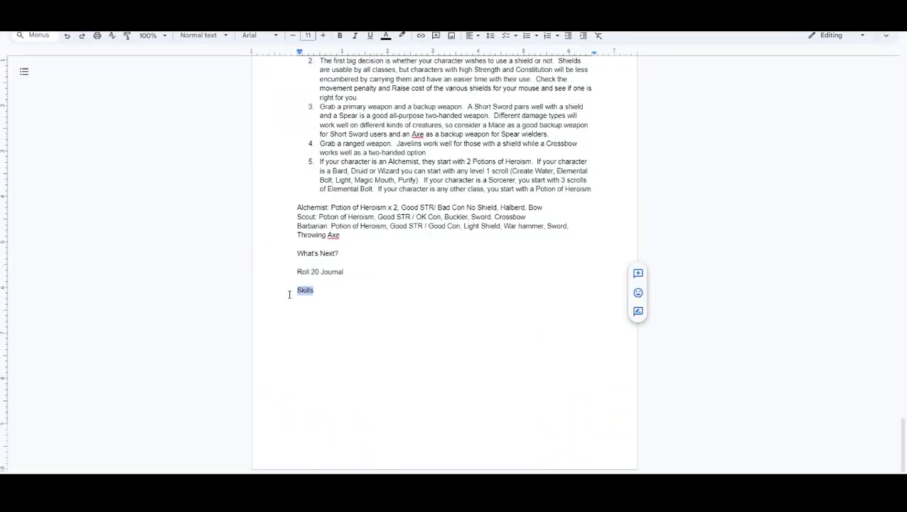
left_click(291, 298)
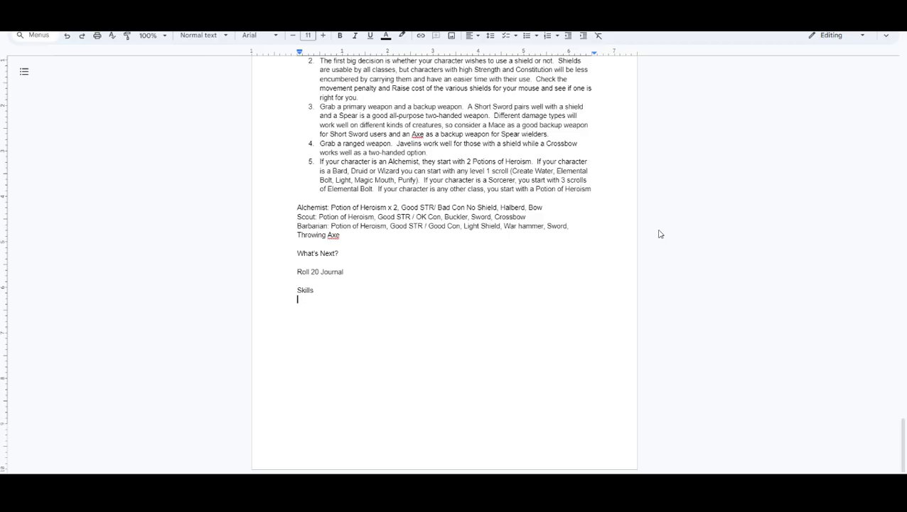
scroll(658, 233, "up", 12)
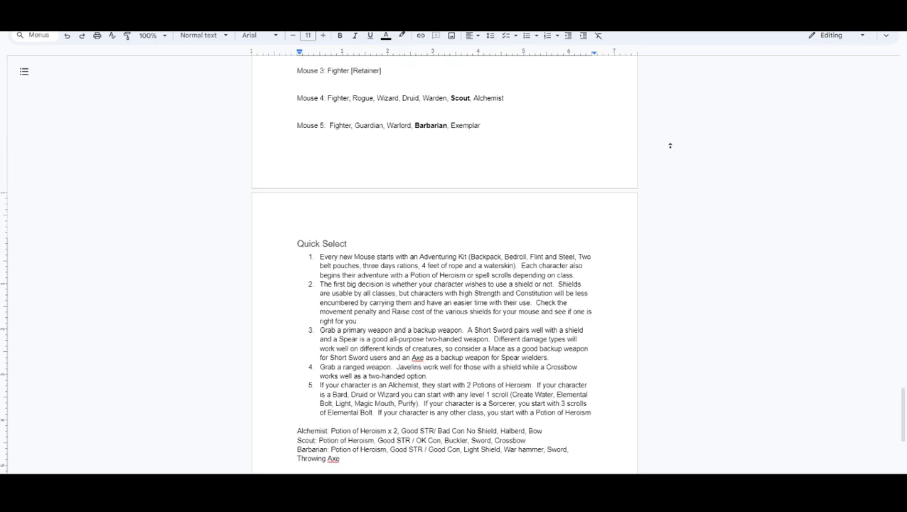
scroll(643, 245, "down", 1)
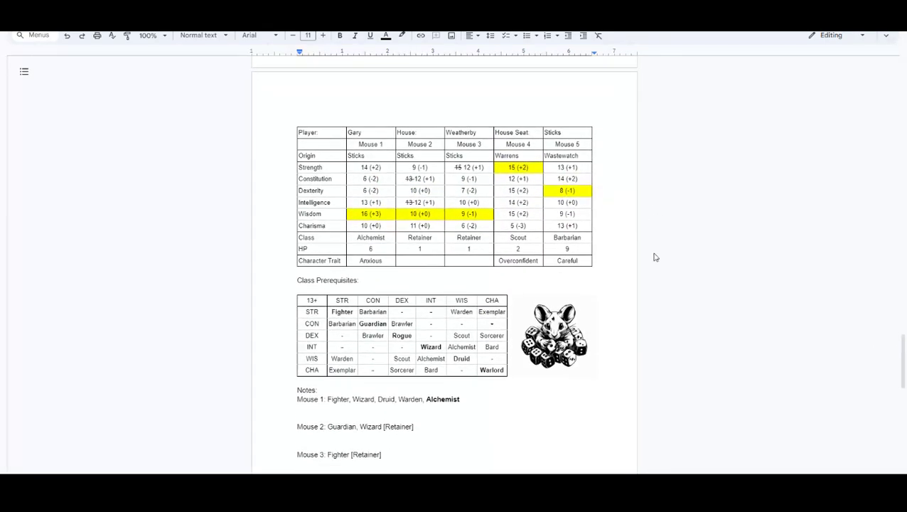
left_click(522, 259)
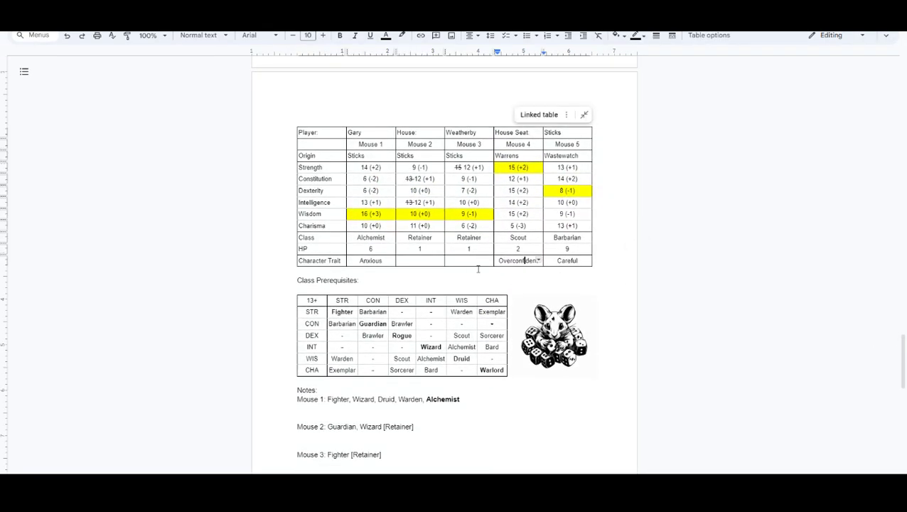
double_click(522, 259)
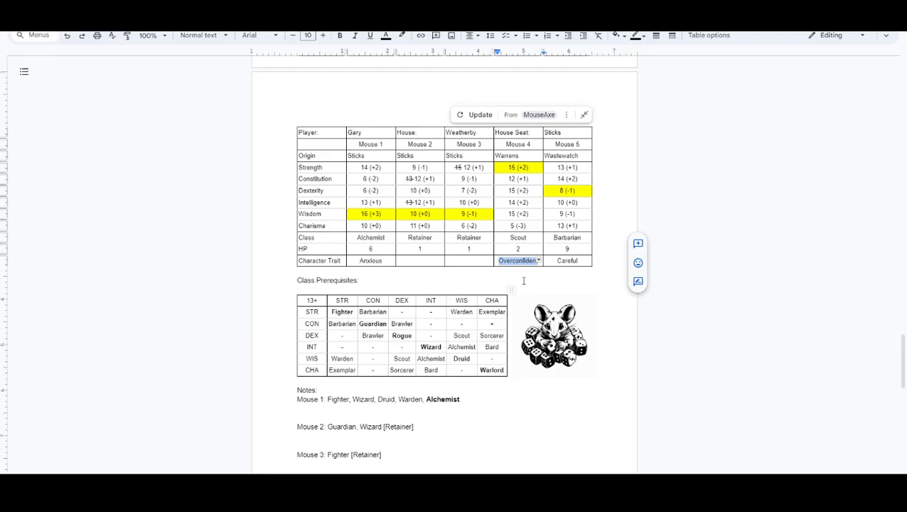
left_click(576, 191)
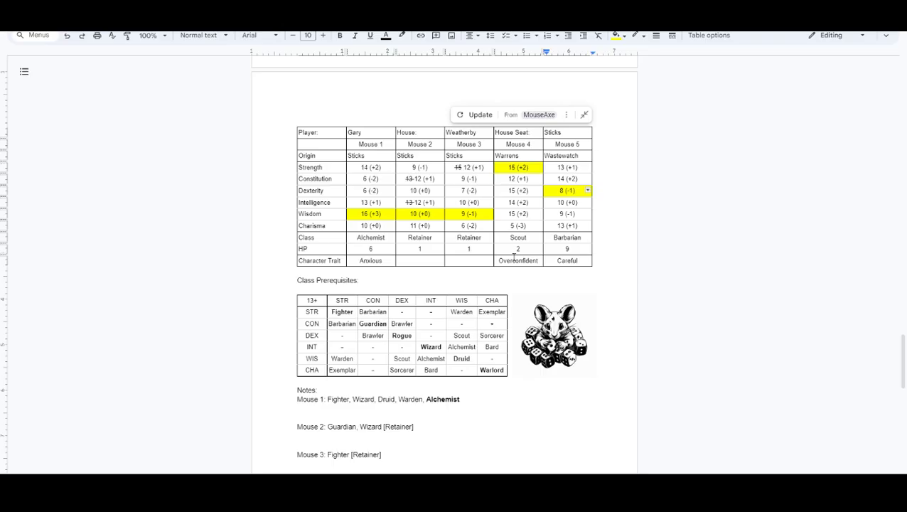
Scroll through the Quick Select loadouts and stats table up to the blank five-mouse table.
scroll(681, 344, "down", 10)
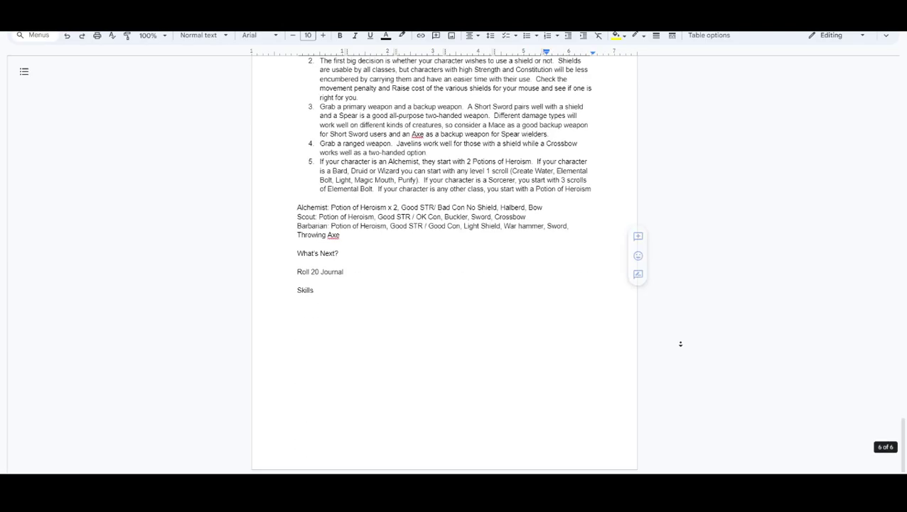
scroll(709, 232, "up", 3)
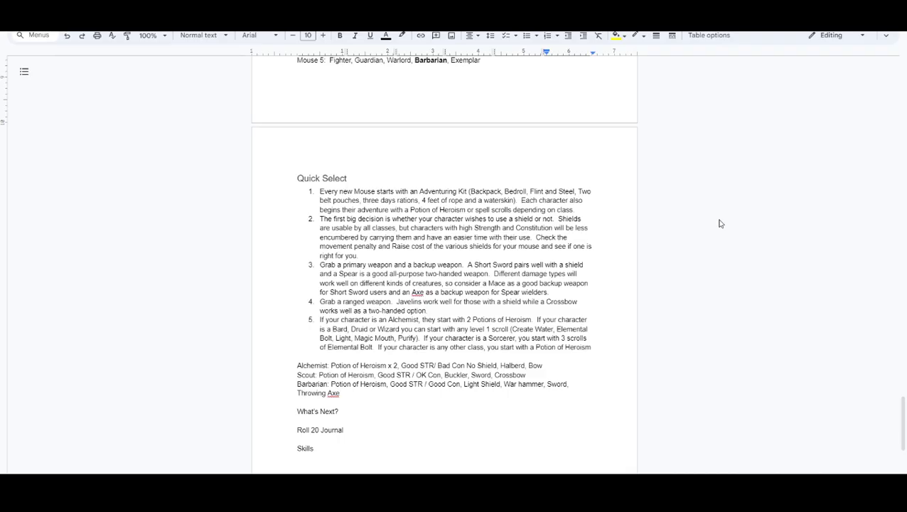
middle_click(716, 217)
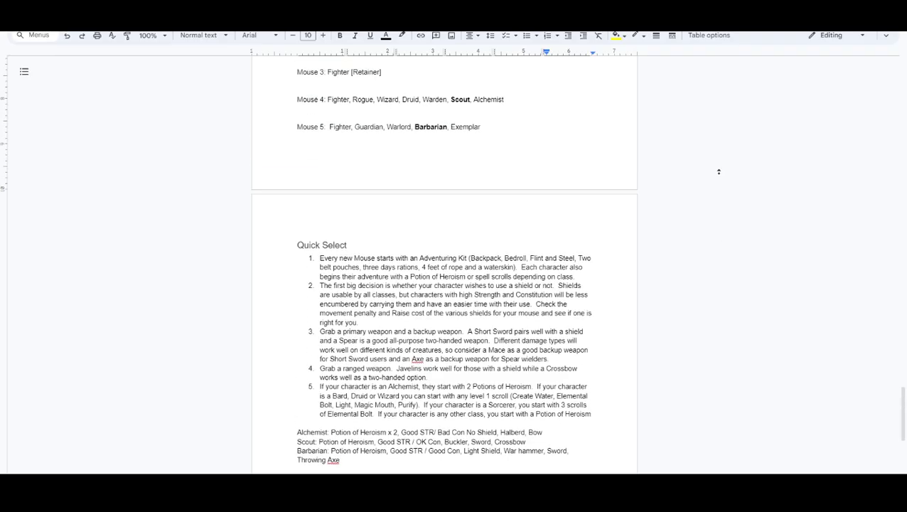
middle_click(697, 237)
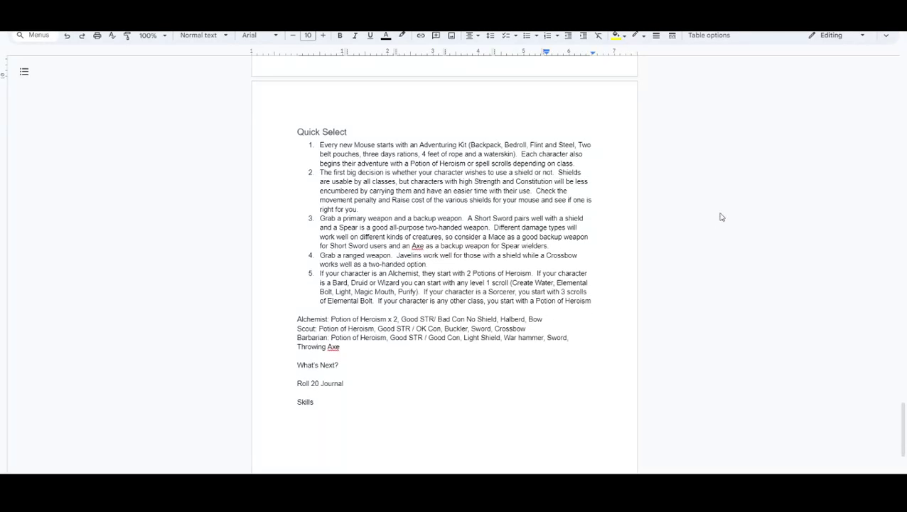
scroll(720, 217, "down", 2)
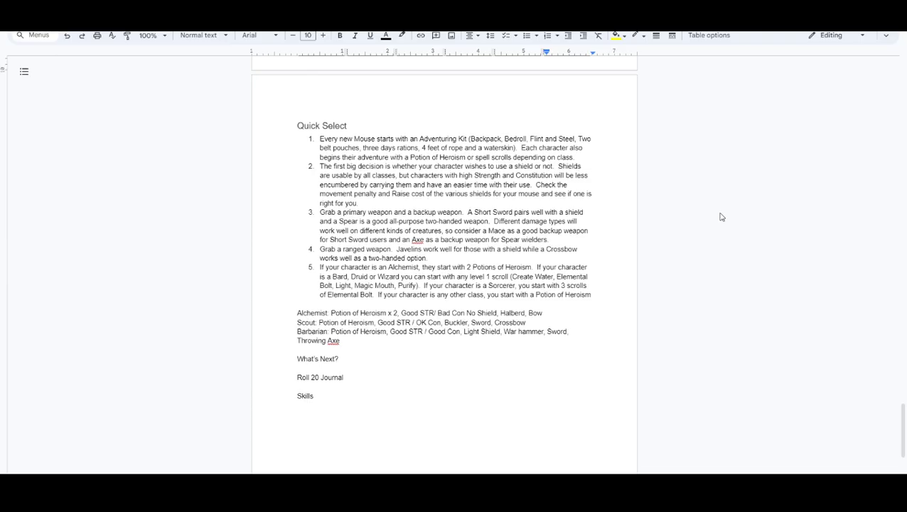
scroll(727, 177, "up", 2)
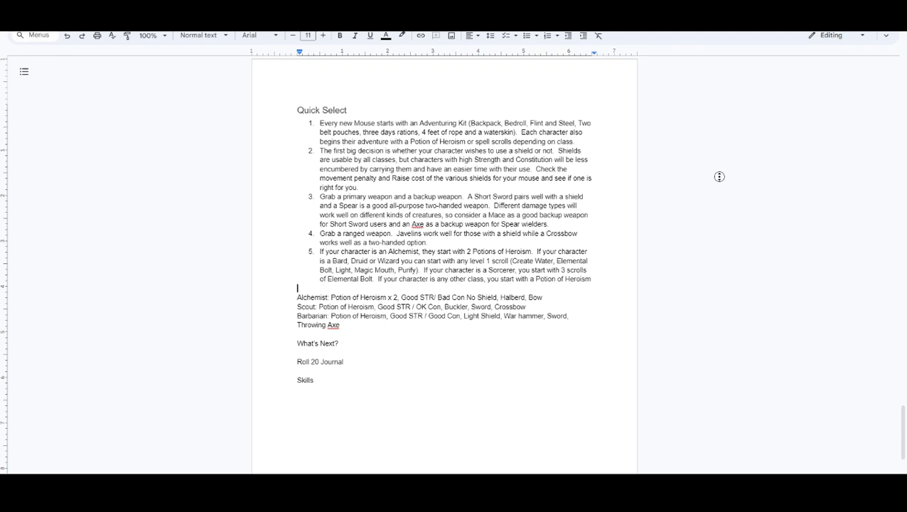
scroll(718, 176, "up", 10)
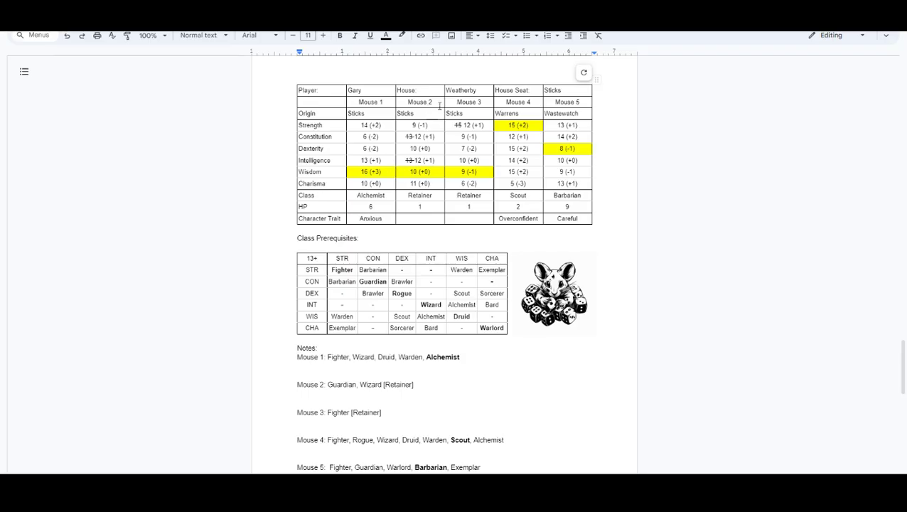
scroll(704, 255, "down", 5)
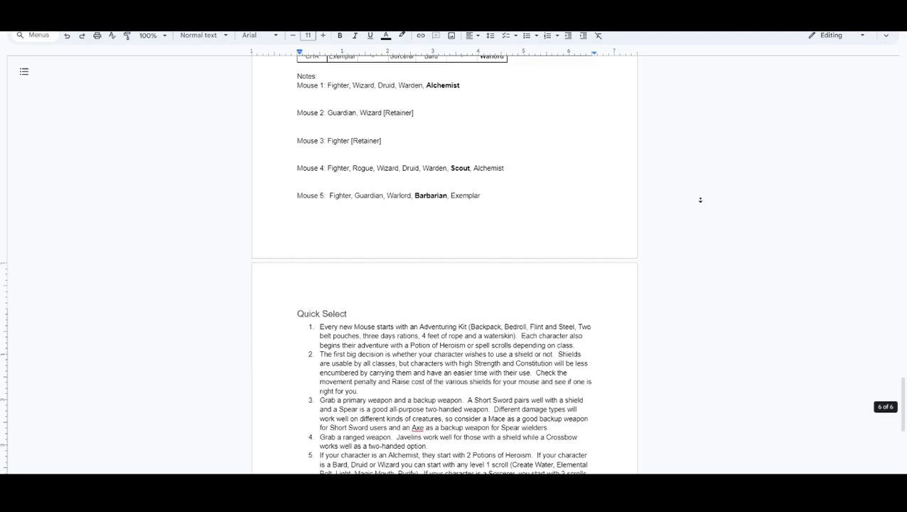
scroll(694, 228, "down", 3)
scroll(700, 208, "up", 1)
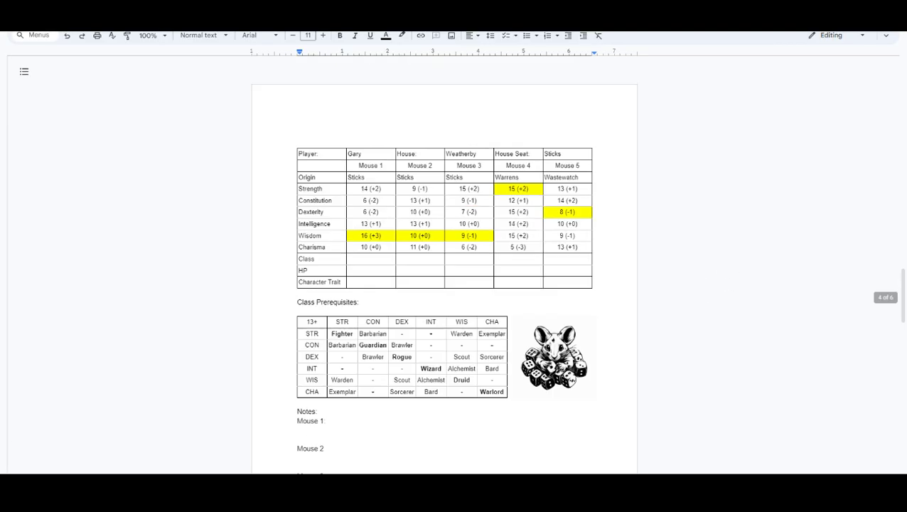
scroll(704, 256, "up", 20)
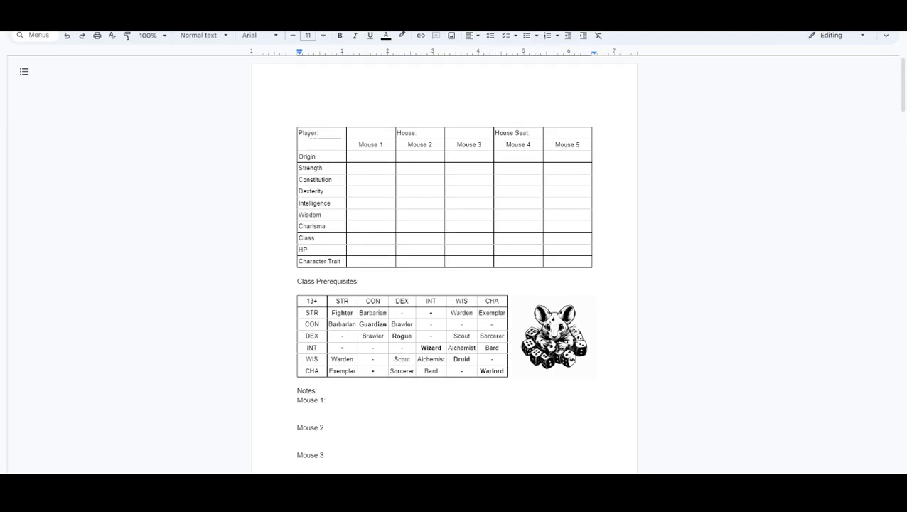